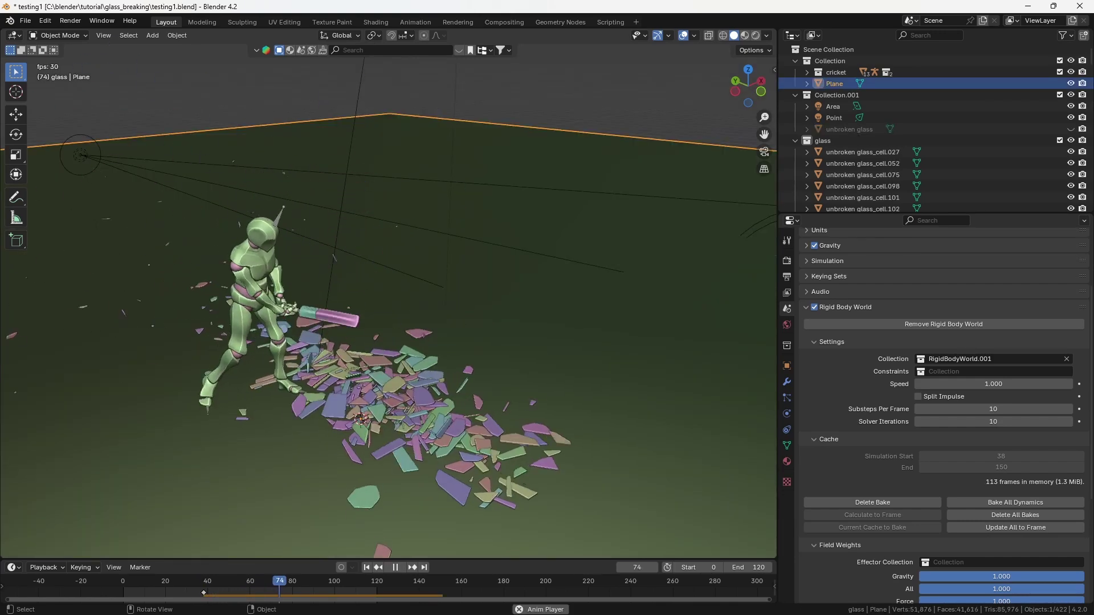
scroll(388, 308, "down", 5)
scroll(389, 307, "up", 3)
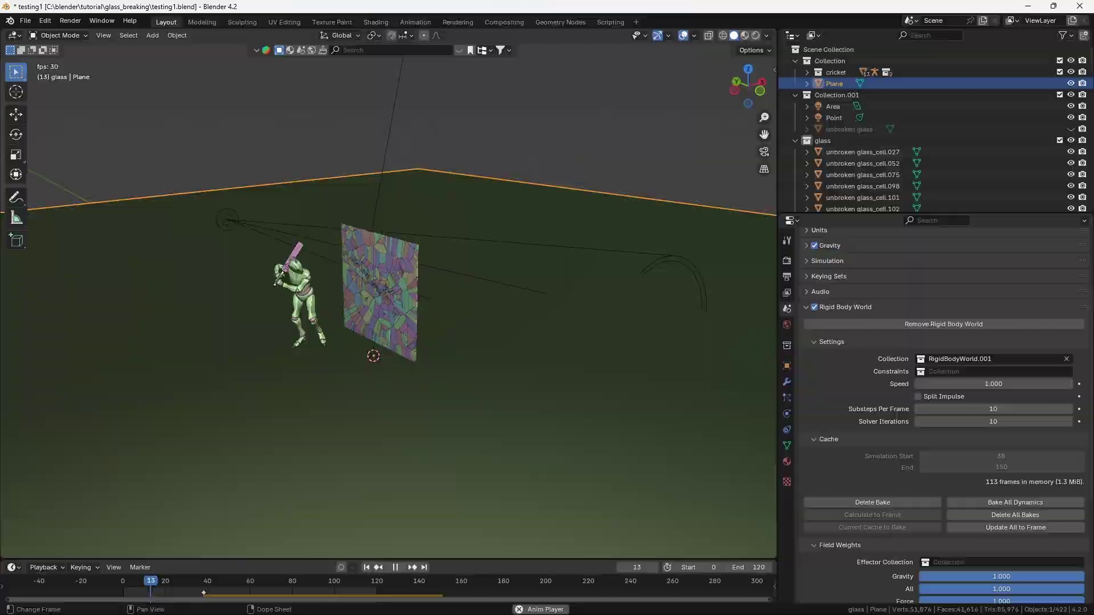
type("cell fracture blender")
Find Cell Fracture on extensions.blender.org via Google, then drag it into Blender and enable it
key("Return")
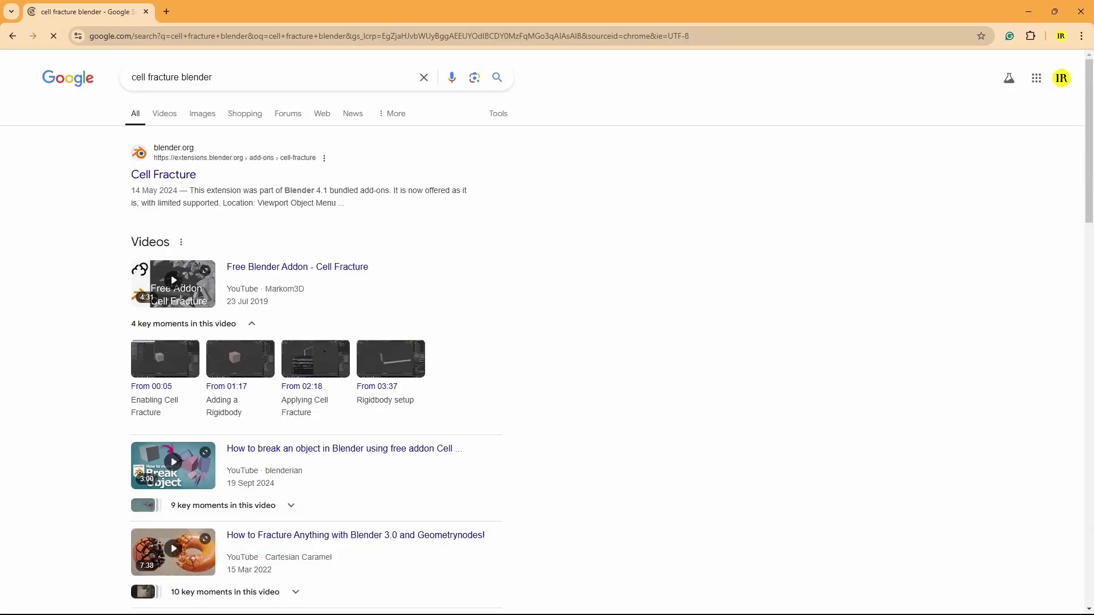
left_click(164, 175)
scroll(546, 307, "down", 2)
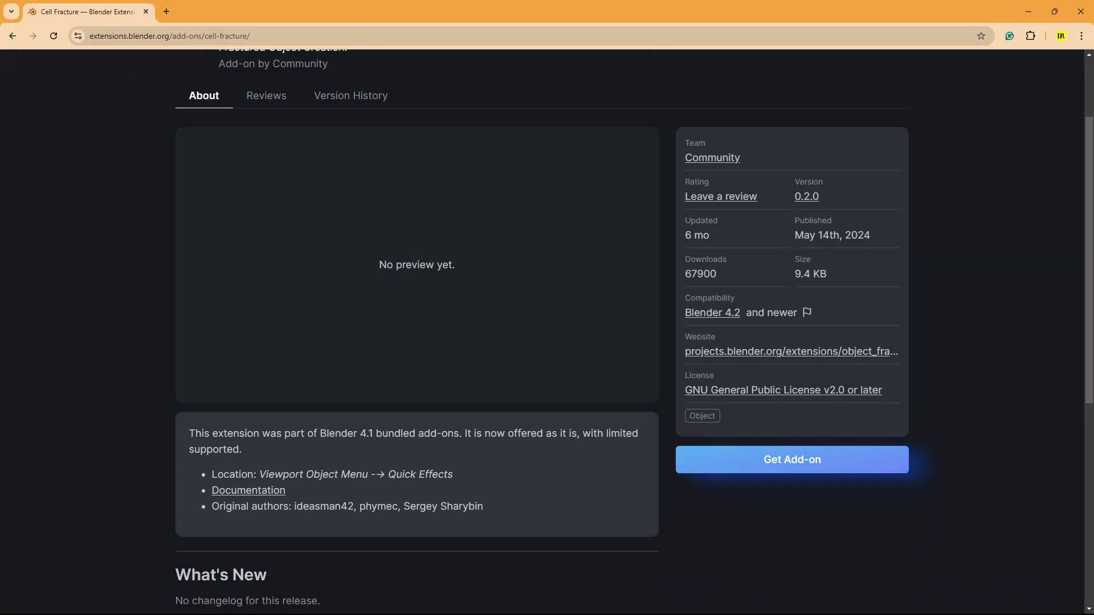
left_click(792, 459)
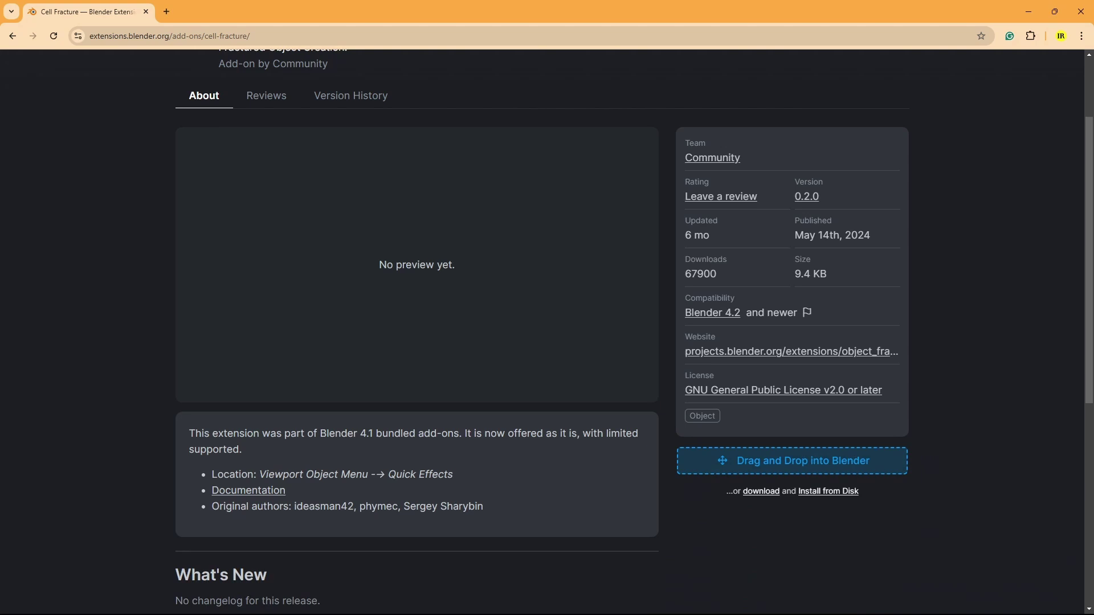
left_click_drag(792, 461, 373, 382)
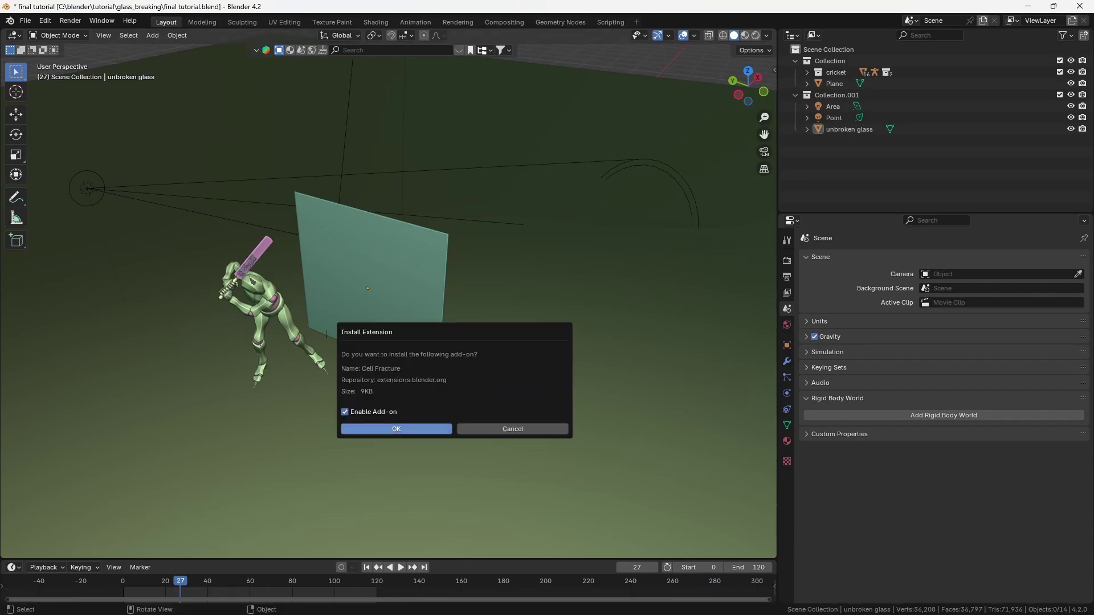
key("Return")
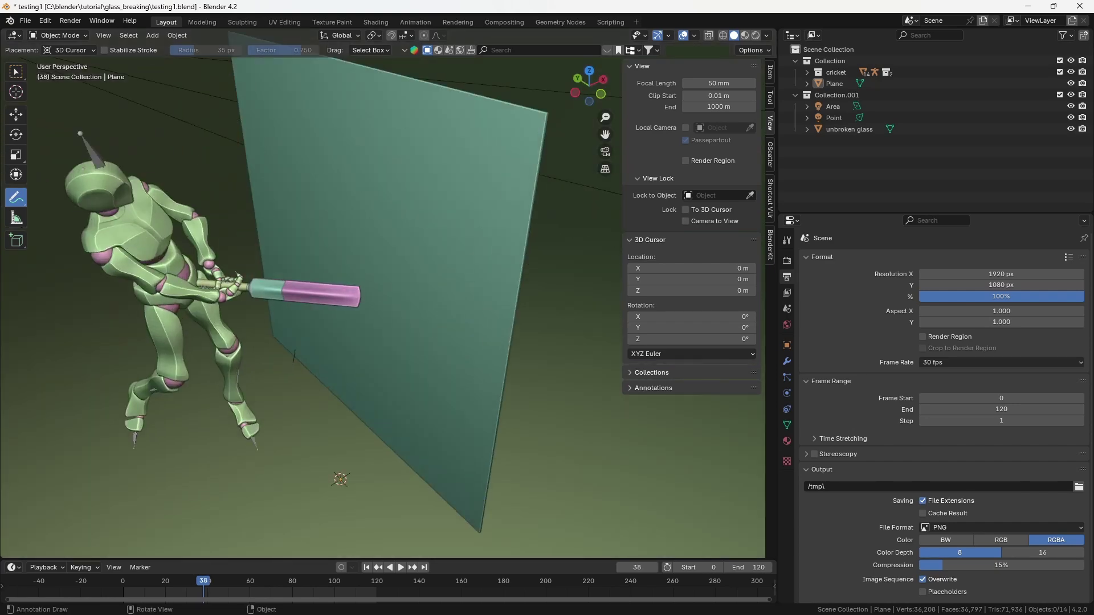
Step to the bat's striking frame and switch to Left Orthographic view
middle_click_drag(384, 299, 342, 359)
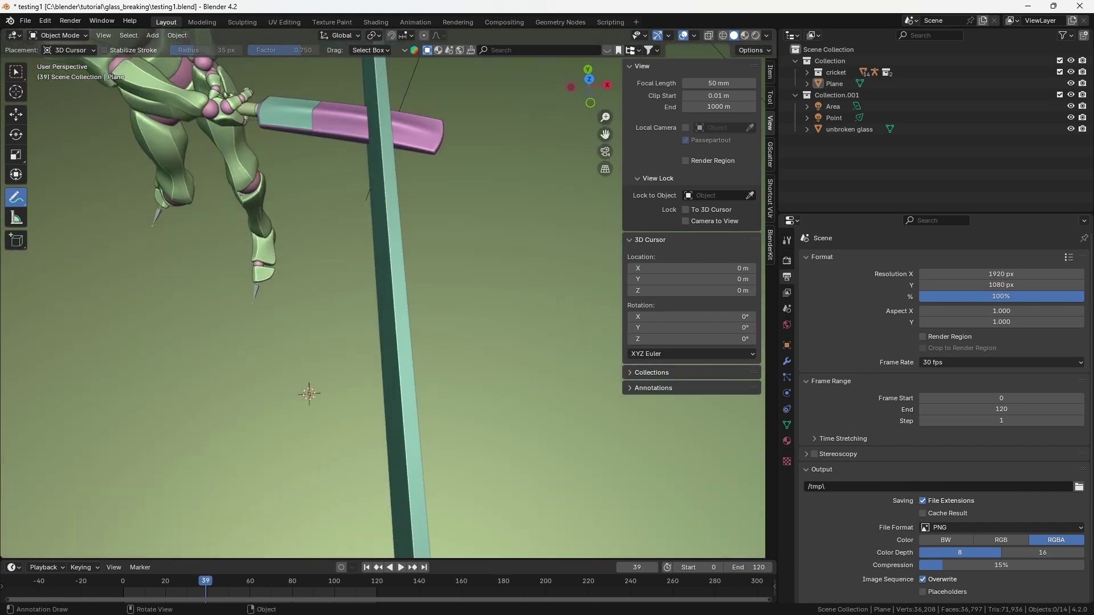
key("Left")
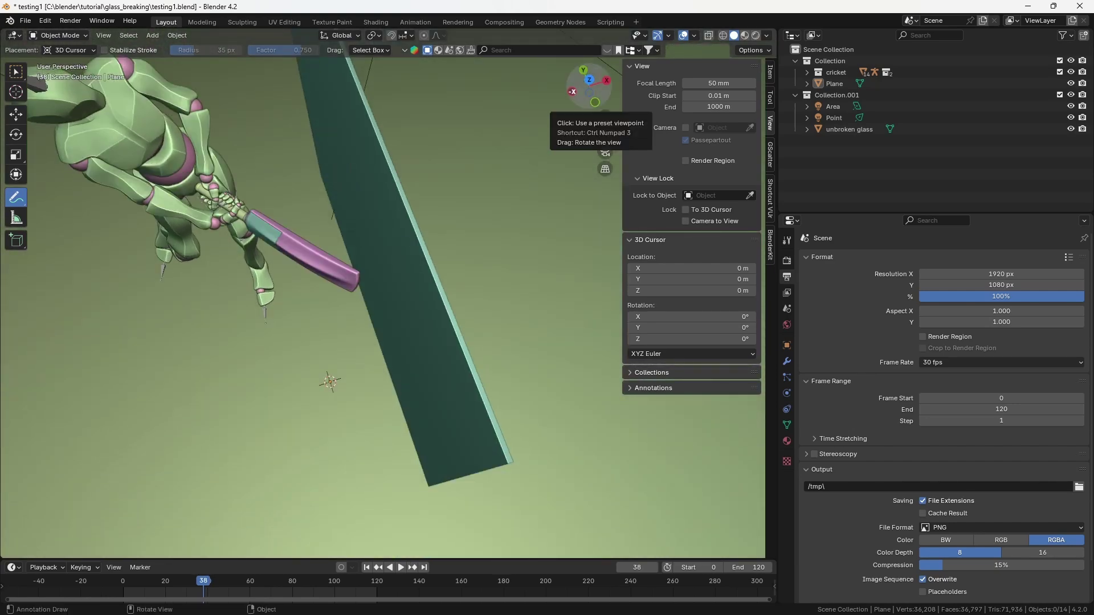
left_click(572, 91)
scroll(391, 399, "down", 3)
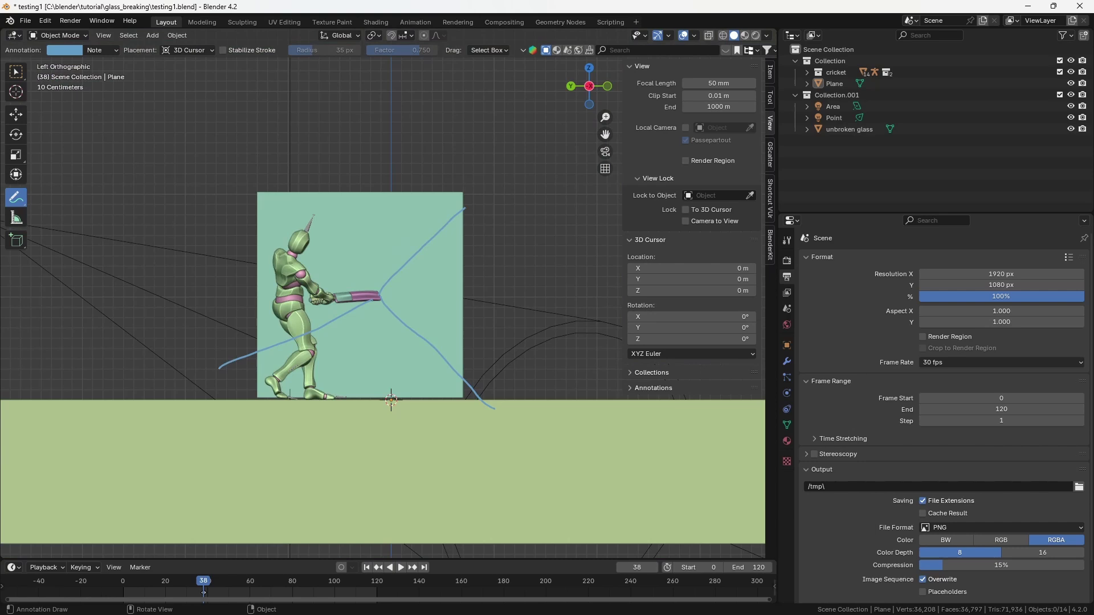
Annotate radial crack lines and rings around the impact point, ending on frame 38
left_click_drag(376, 293, 213, 155)
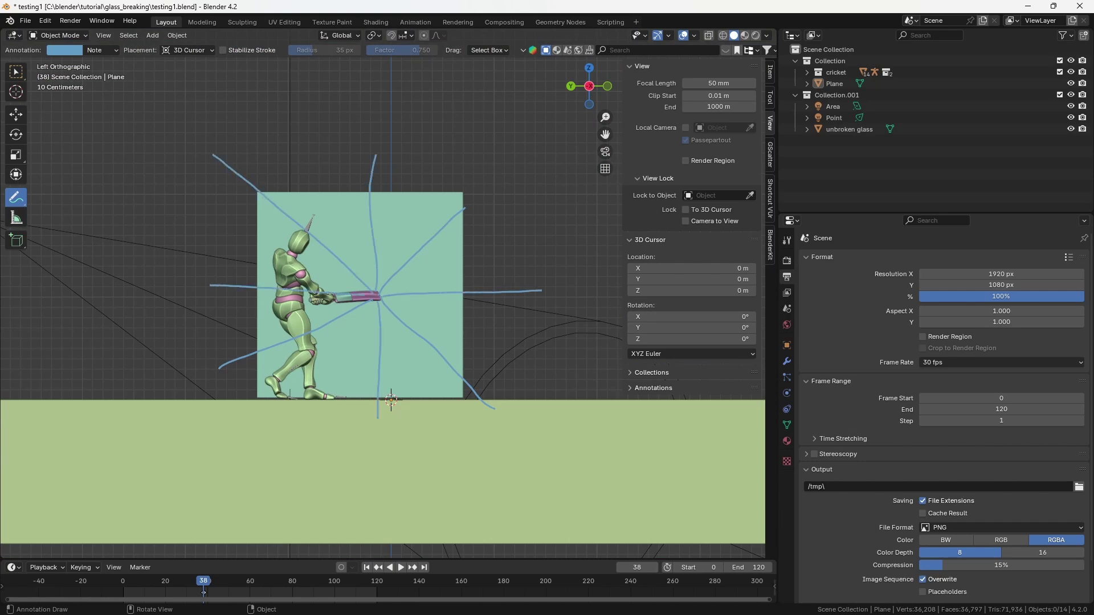
mouse_move(333, 367)
left_mouse_down()
mouse_move(452, 205)
mouse_move(342, 395)
left_mouse_up()
left_click_drag(509, 260, 516, 300)
mouse_move(257, 256)
left_mouse_down()
mouse_move(511, 256)
mouse_move(521, 411)
left_mouse_up()
scroll(390, 398, "up", 3)
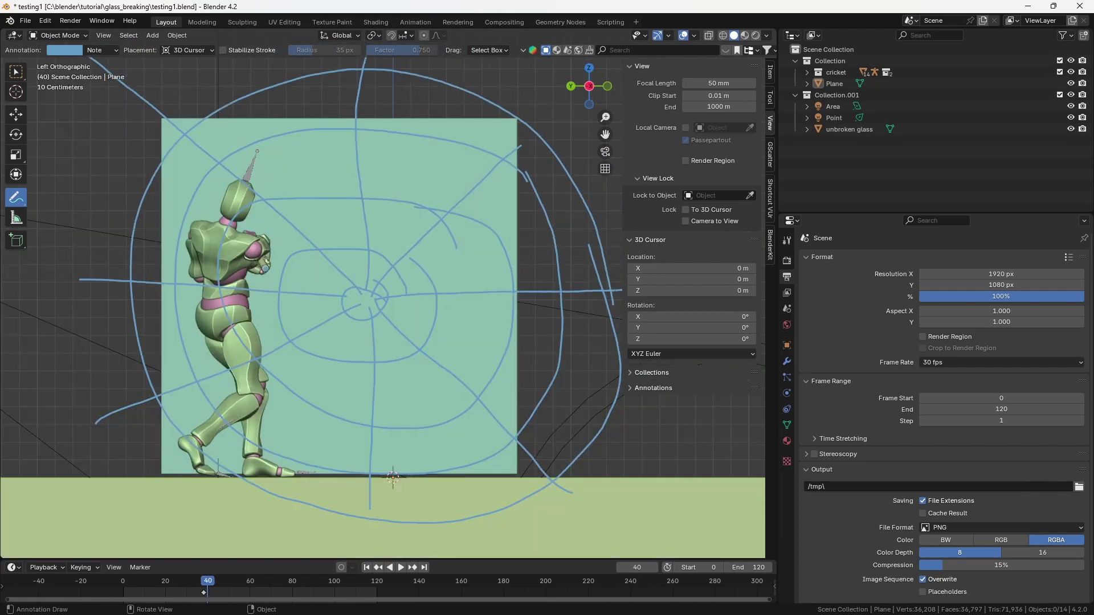
key("Left")
key("Left")
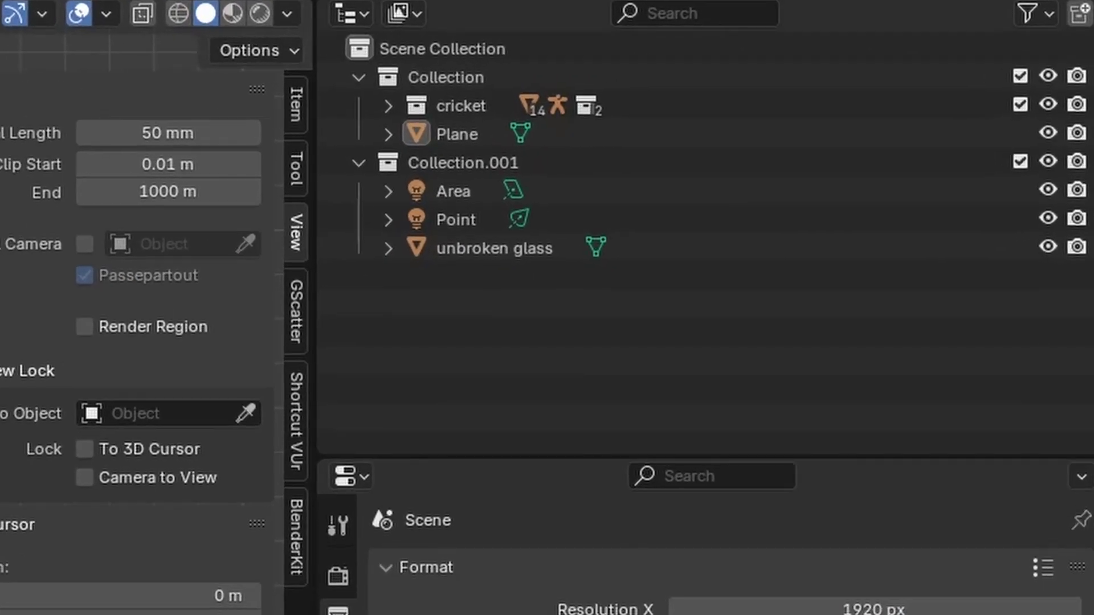
Create a new Outliner collection named 'glass', then select the unbroken glass pane
right_click(822, 149)
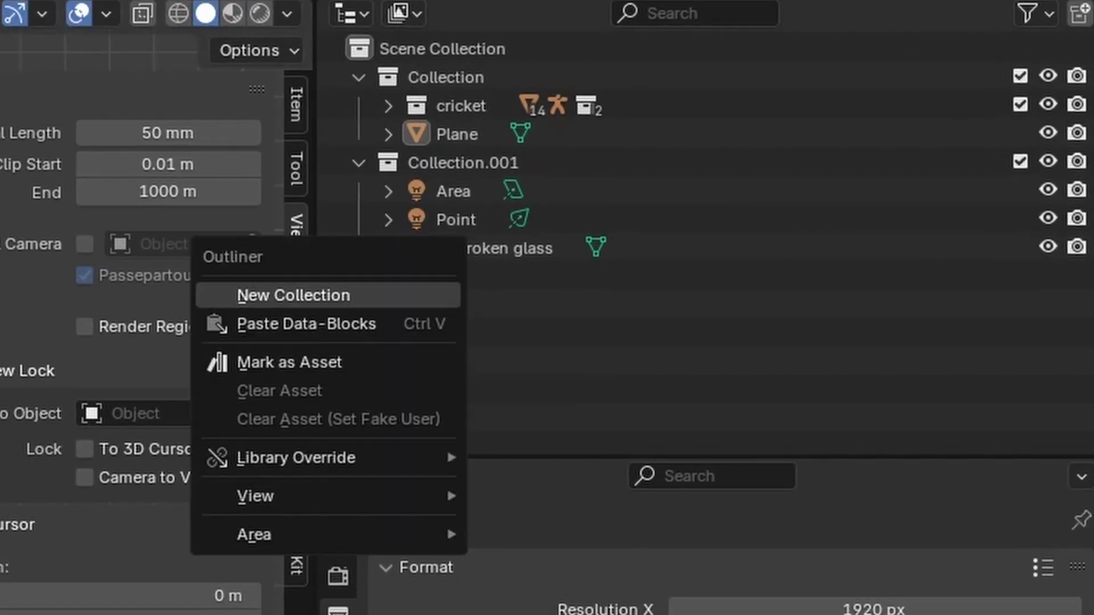
left_click(293, 294)
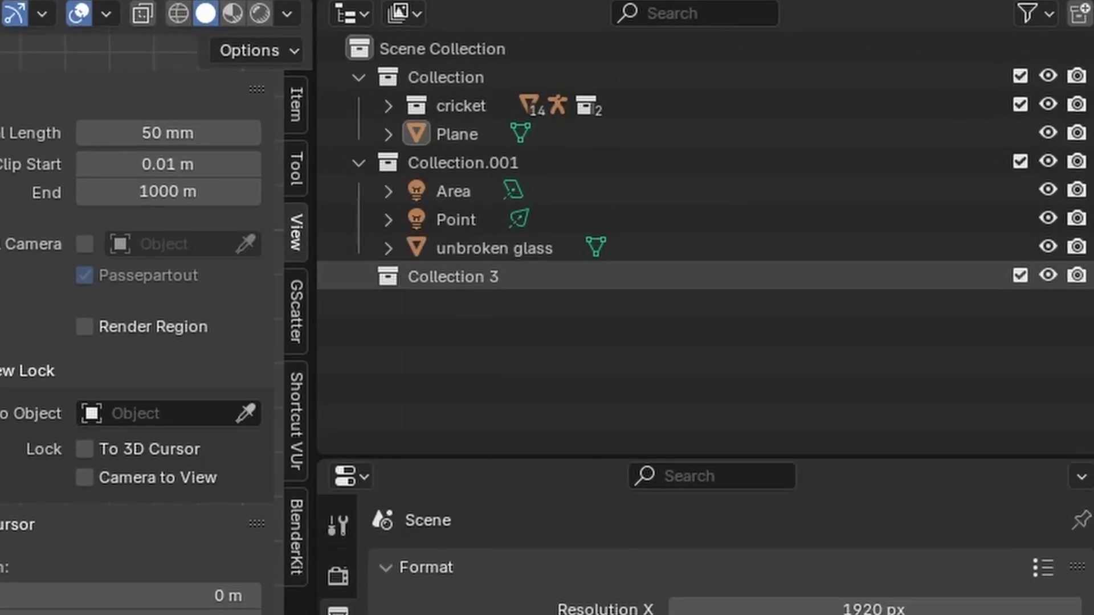
key("F2")
type("glass")
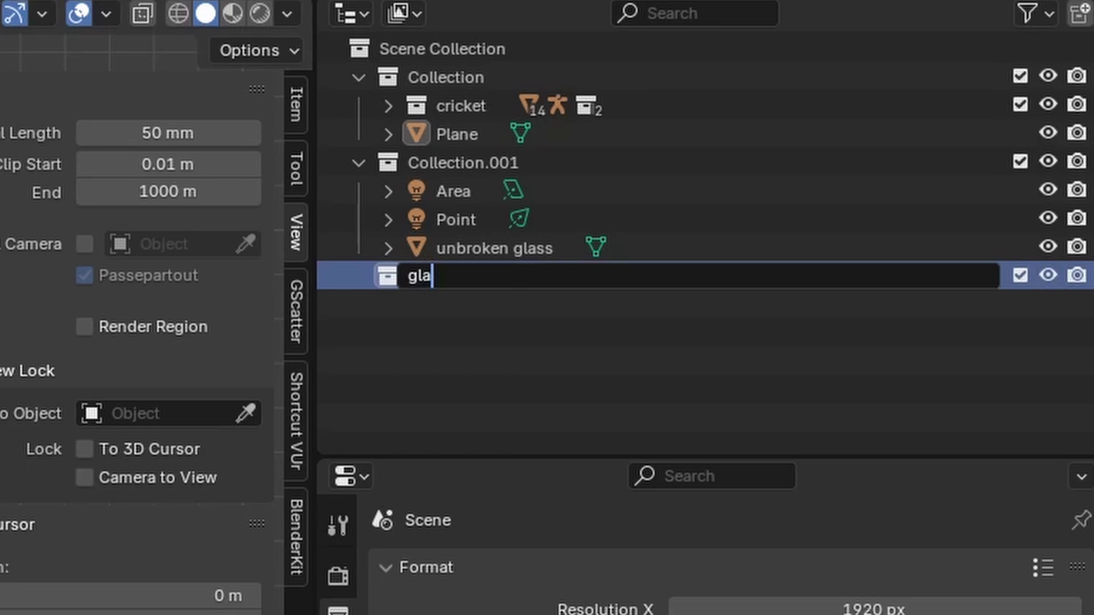
key("Return")
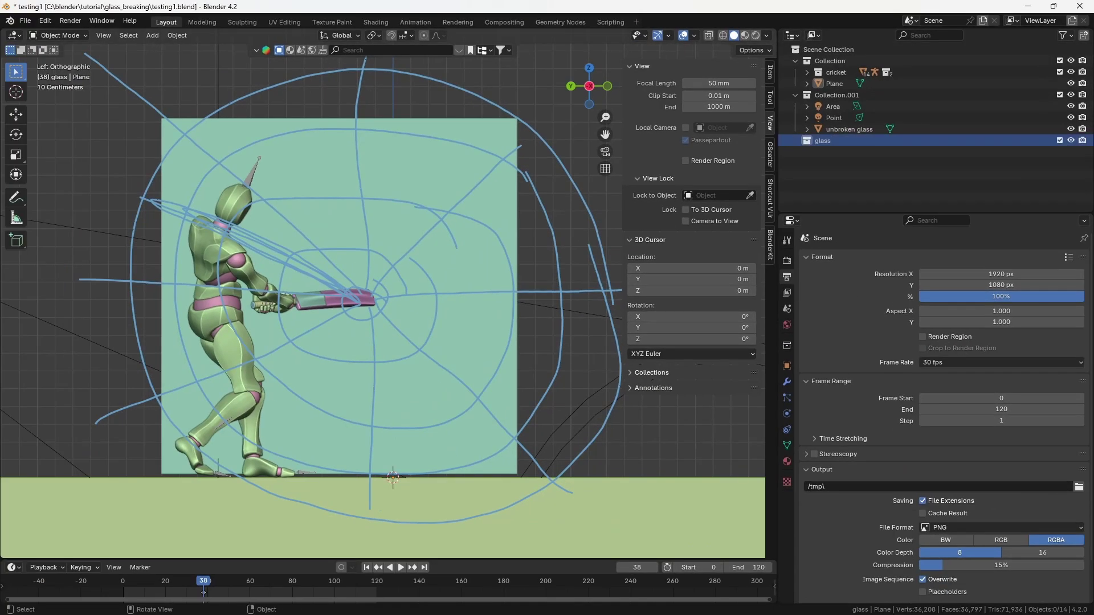
key("Up")
Run Cell Fracture on the pane with Annotation Pencil point source and Source Limit 500
left_click(177, 34)
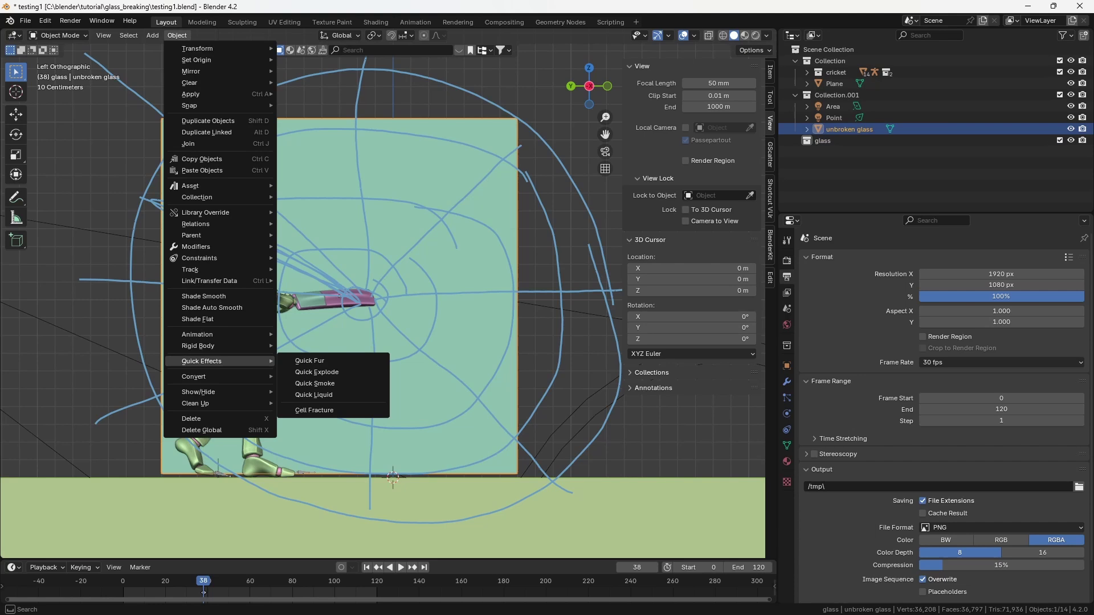
left_click(316, 411)
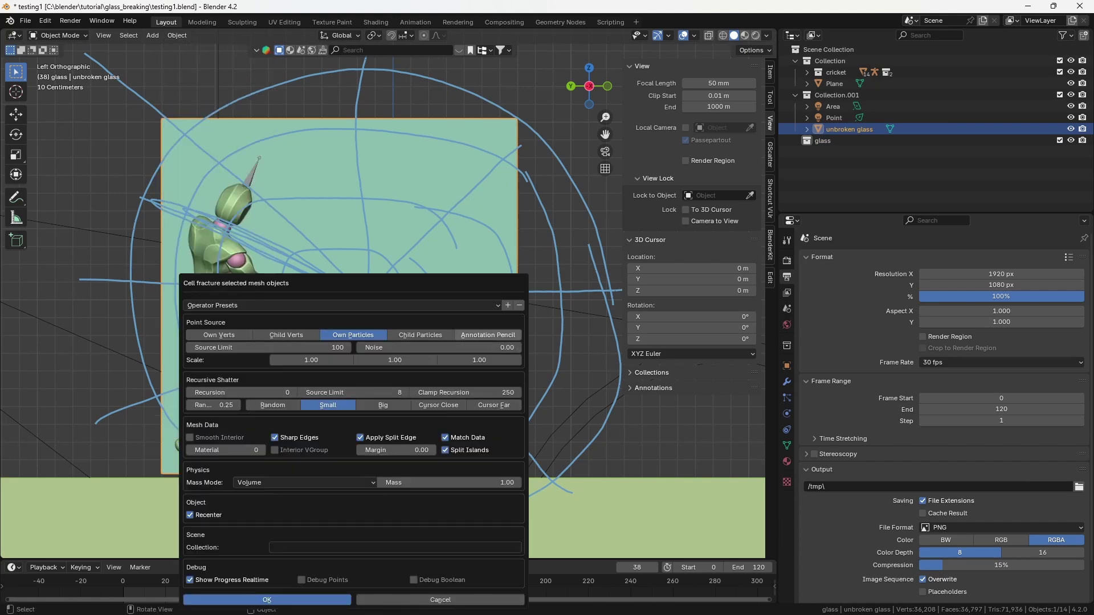
left_click(487, 335)
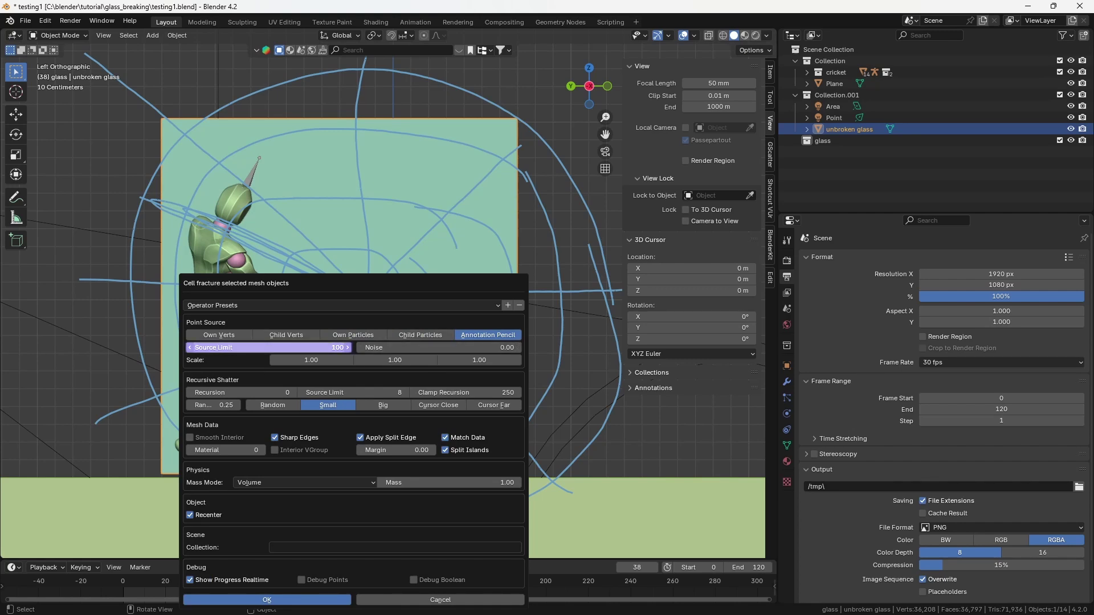
left_click(282, 348)
type("500")
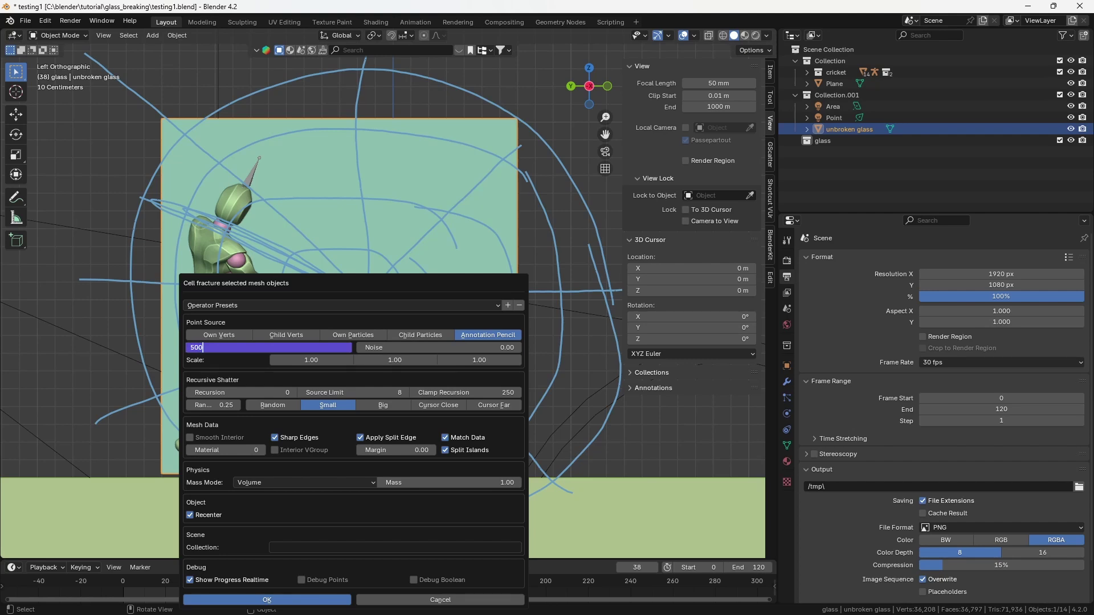
key("End")
key("Return")
key("Return")
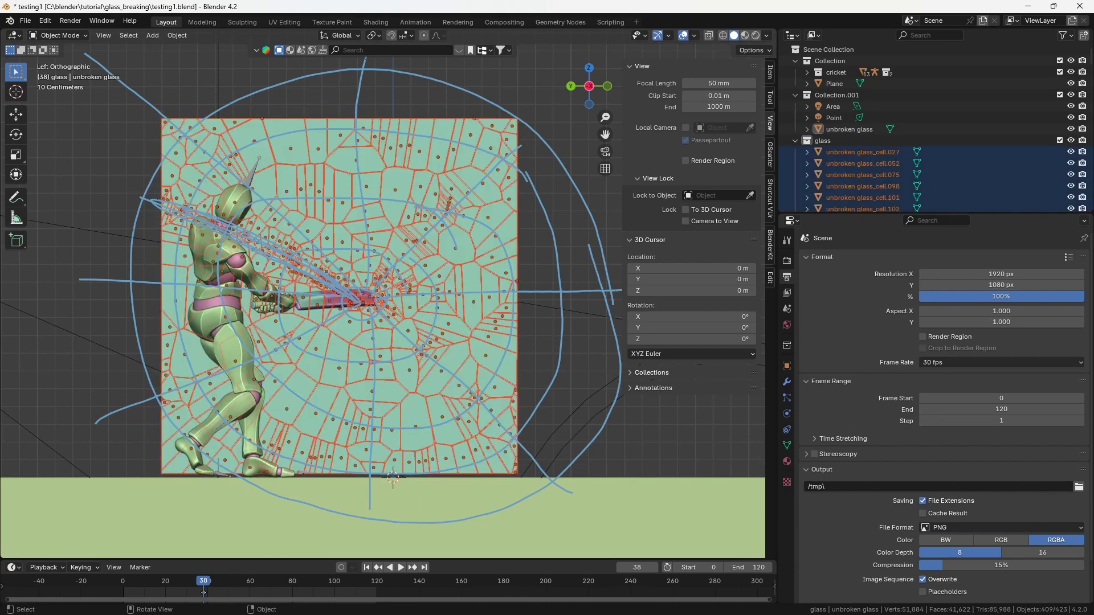
Hide 'unbroken glass', clear the annotation strokes, and close the sidebar
middle_click_drag(385, 341, 445, 325)
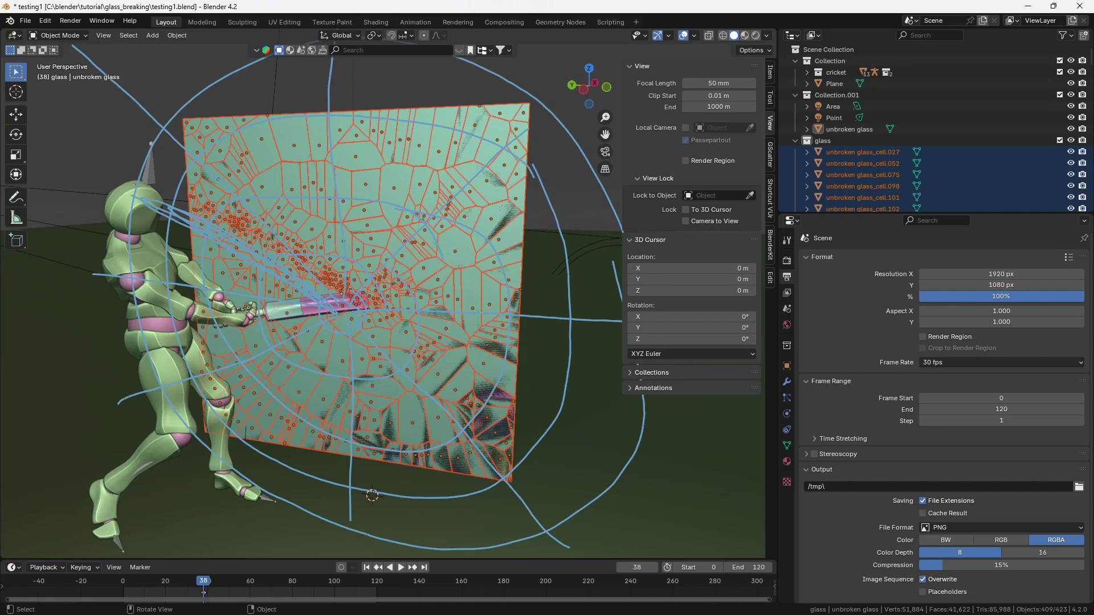
left_click(1071, 129)
middle_click_drag(384, 342, 411, 333)
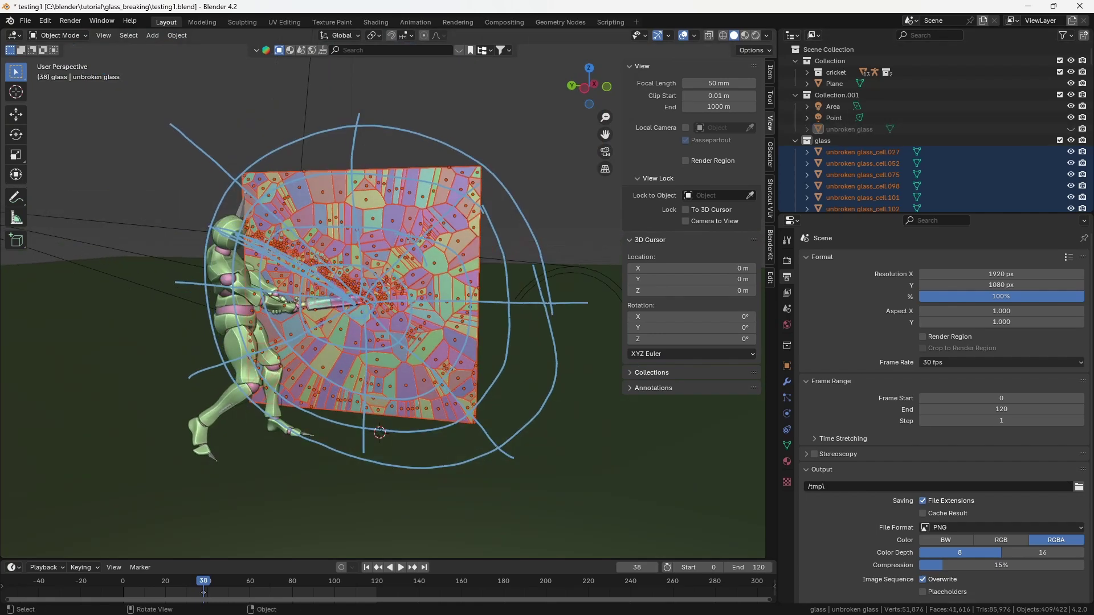
middle_click_drag(384, 433, 391, 434)
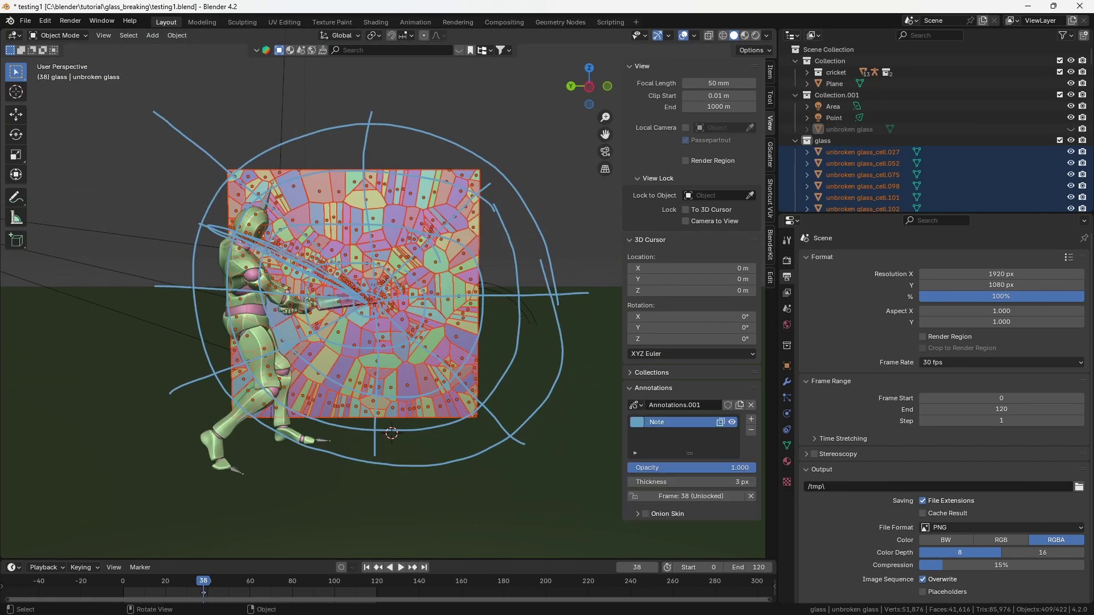
key("ctrl+z")
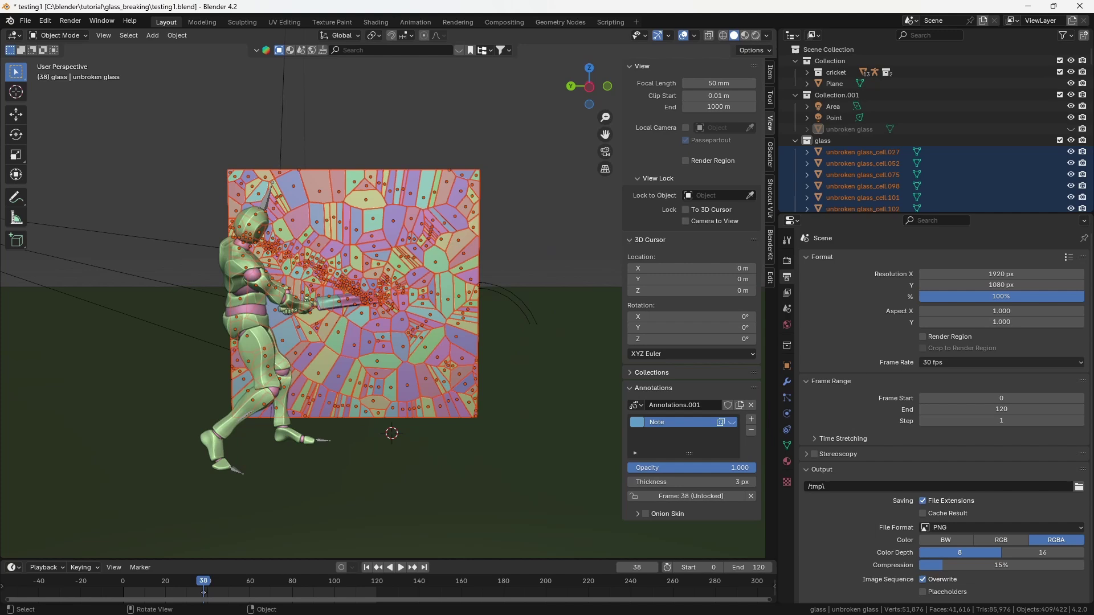
key("n")
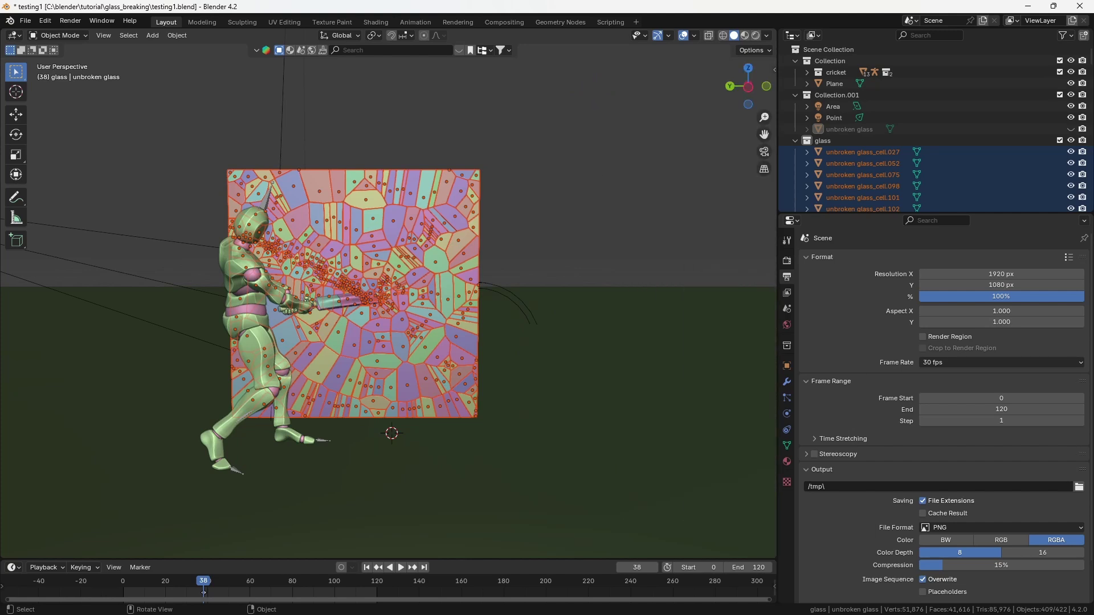
Add a Rigid Body World in the Scene properties
middle_click_drag(384, 342, 419, 334)
left_click(385, 495)
middle_click_drag(385, 496, 402, 491)
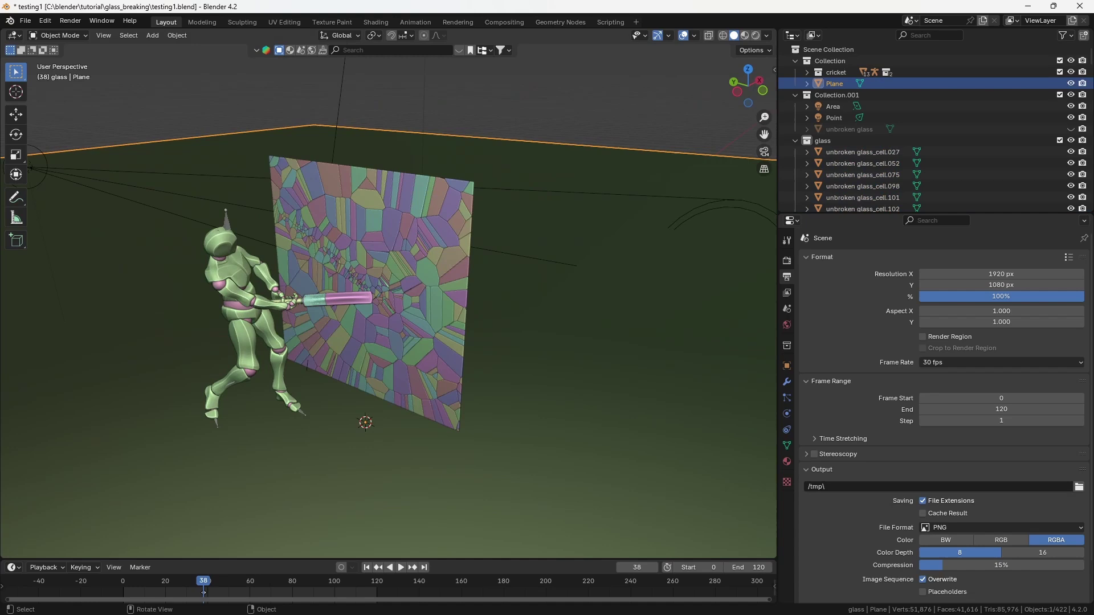
left_click(787, 308)
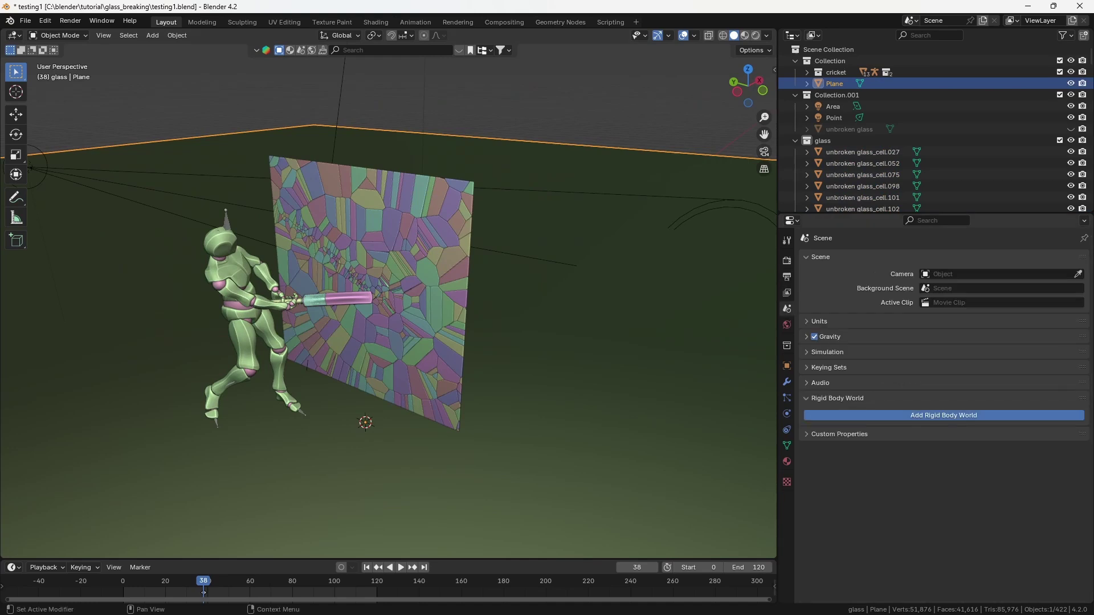
left_click(944, 415)
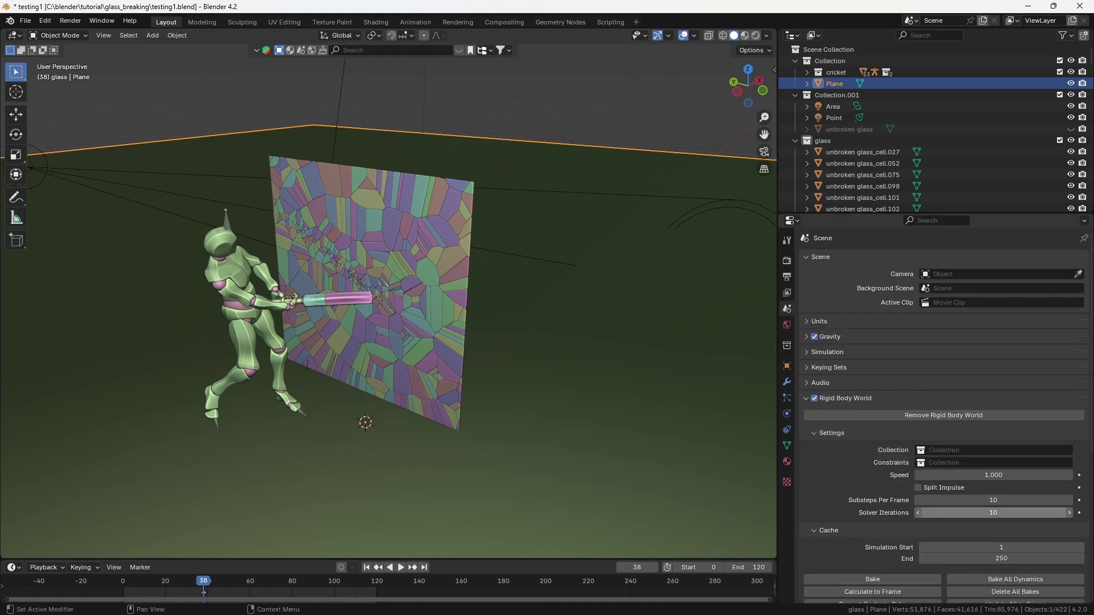
scroll(991, 513, "down", 1)
mouse_move(342, 171)
middle_mouse_down()
mouse_move(192, 66)
mouse_move(137, 94)
middle_mouse_up()
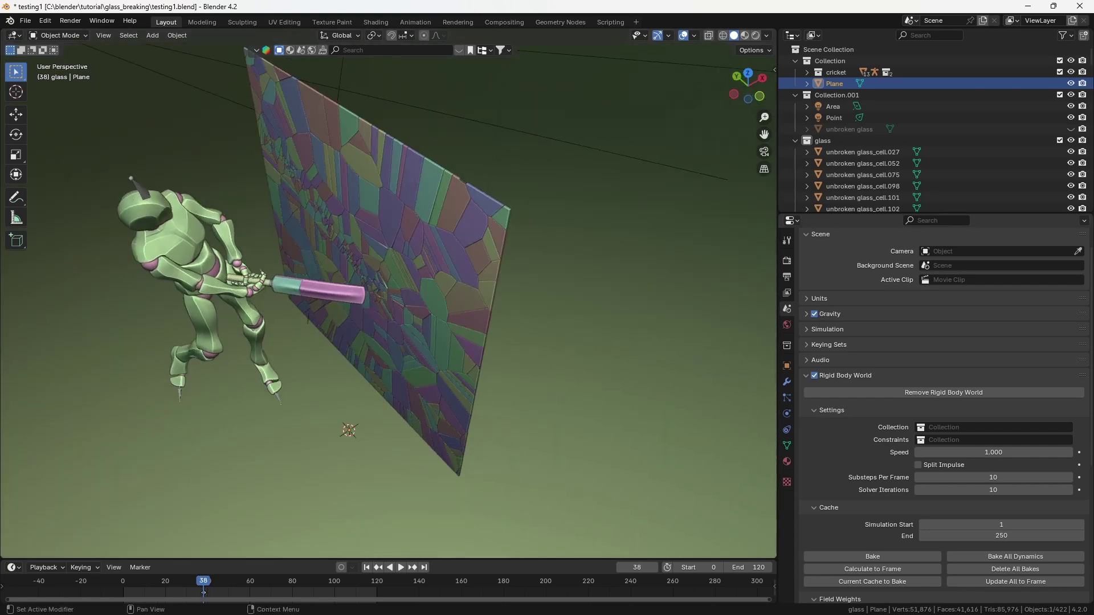
Set the rigid-body cache to simulate from frame 38 to 150
double_click(1000, 524)
type("38")
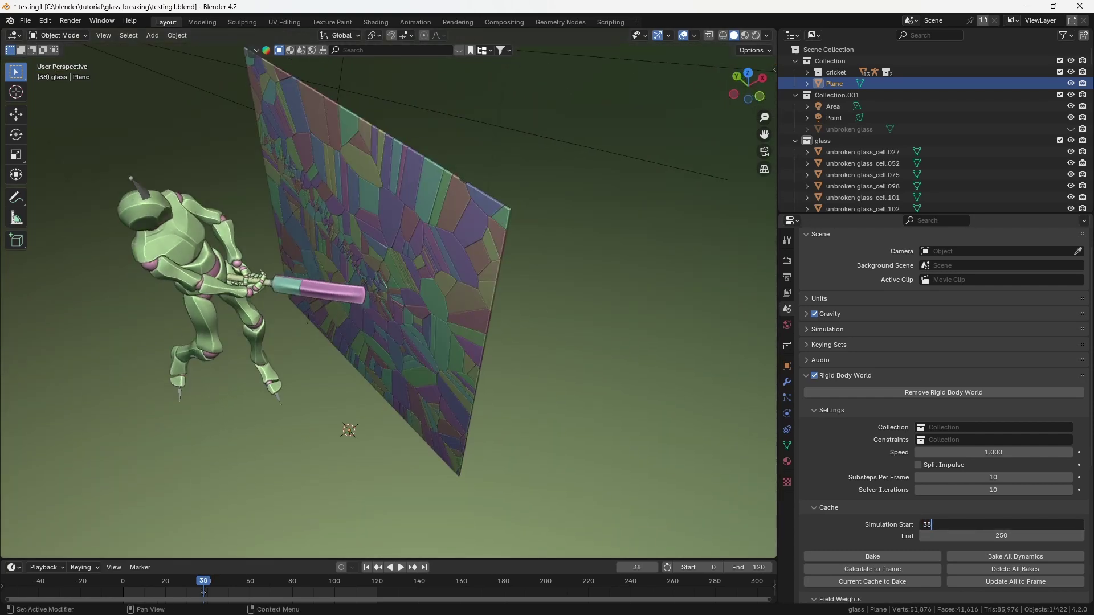
key("Return")
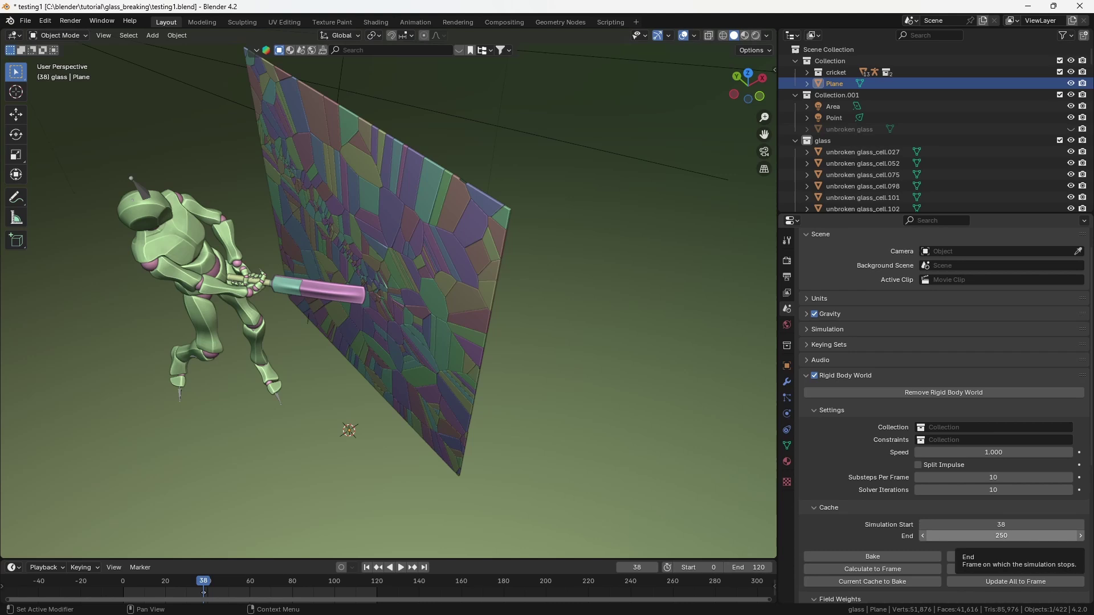
double_click(965, 536)
type("50")
key("Return")
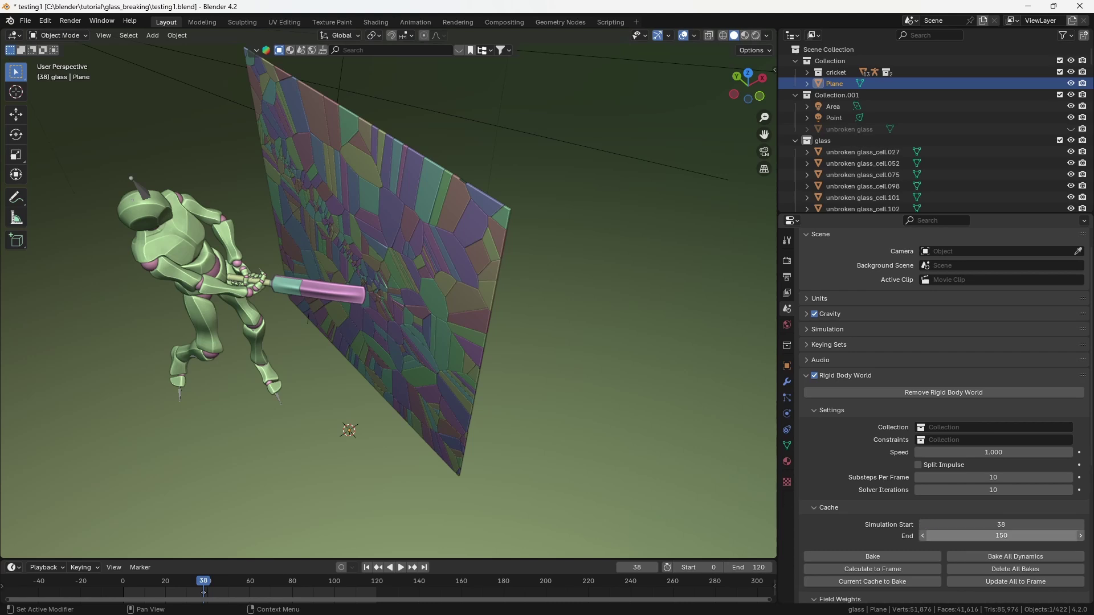
Give one glass fragment an active rigid body
middle_click_drag(598, 385, 564, 307)
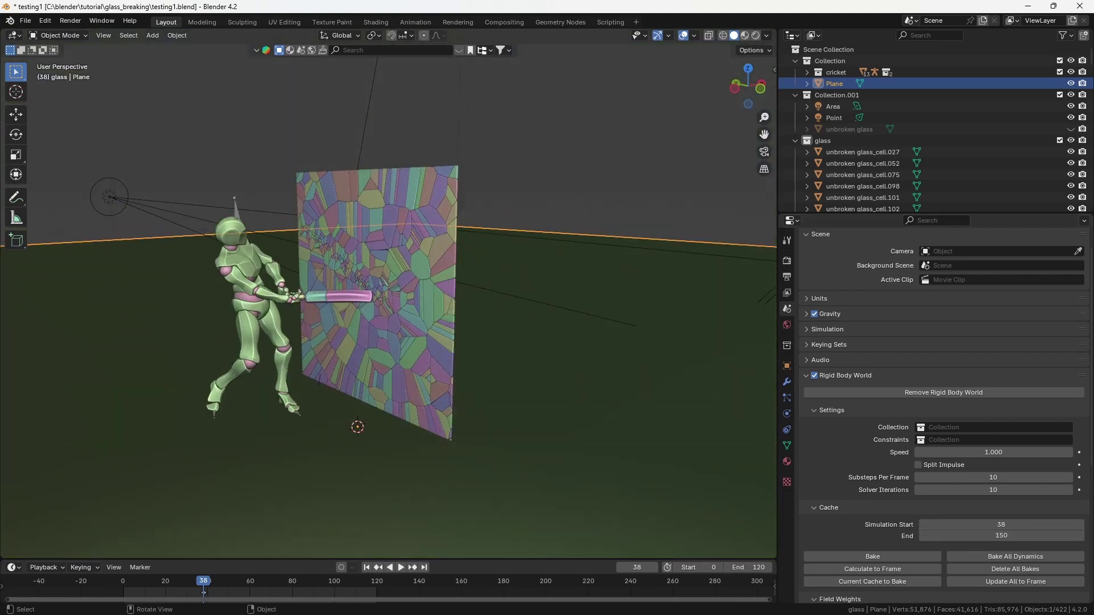
scroll(376, 299, "up", 2)
left_click(325, 162)
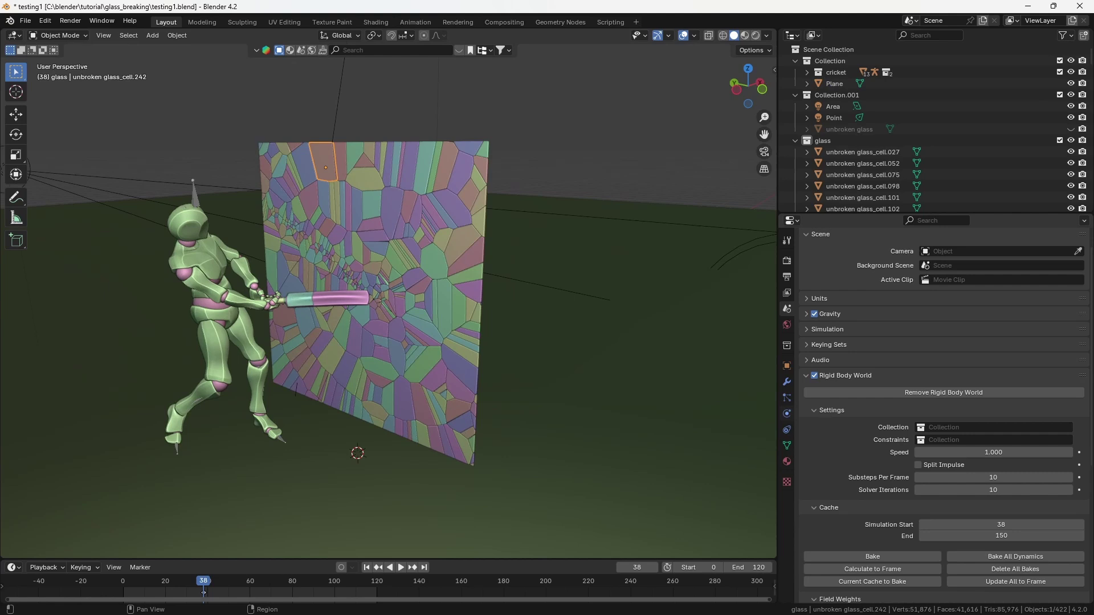
left_click(786, 414)
left_click(1021, 283)
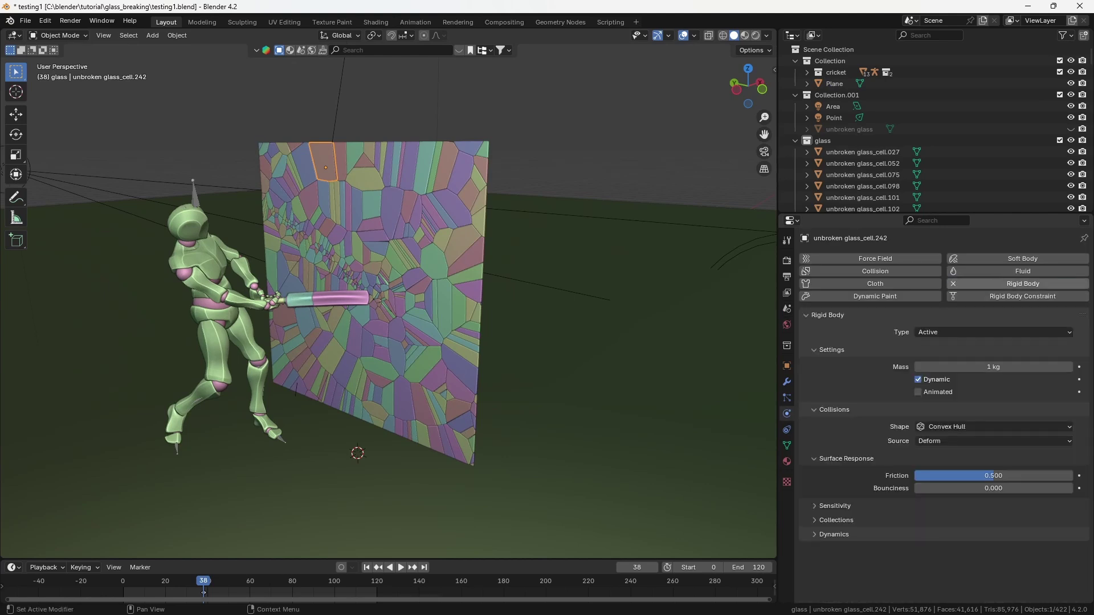
Select all objects in the 'glass' collection and Copy from Active rigid-body settings
right_click(799, 140)
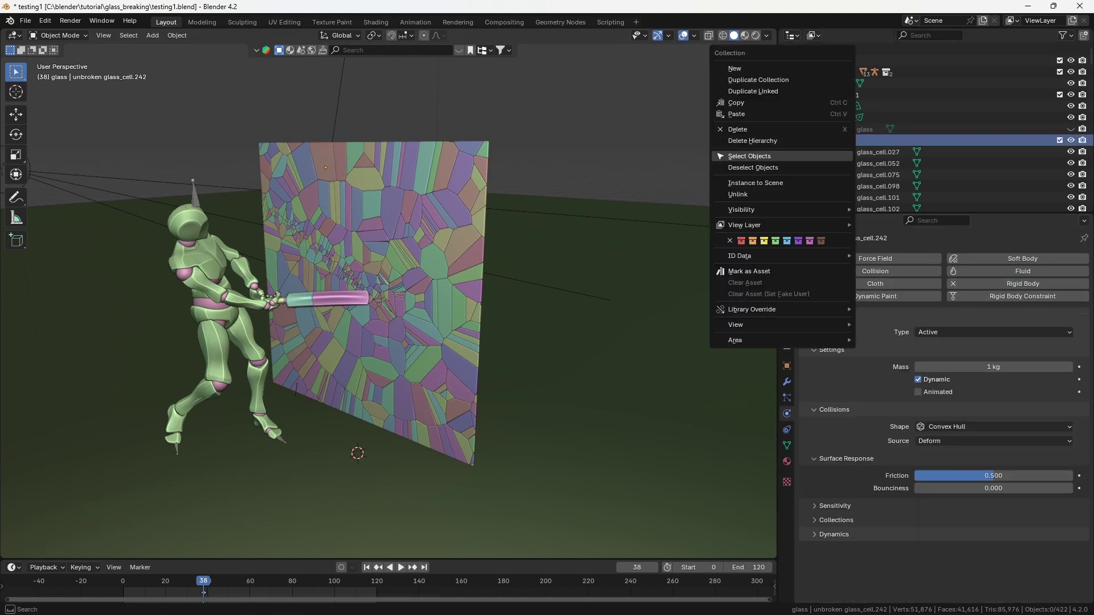
left_click(749, 157)
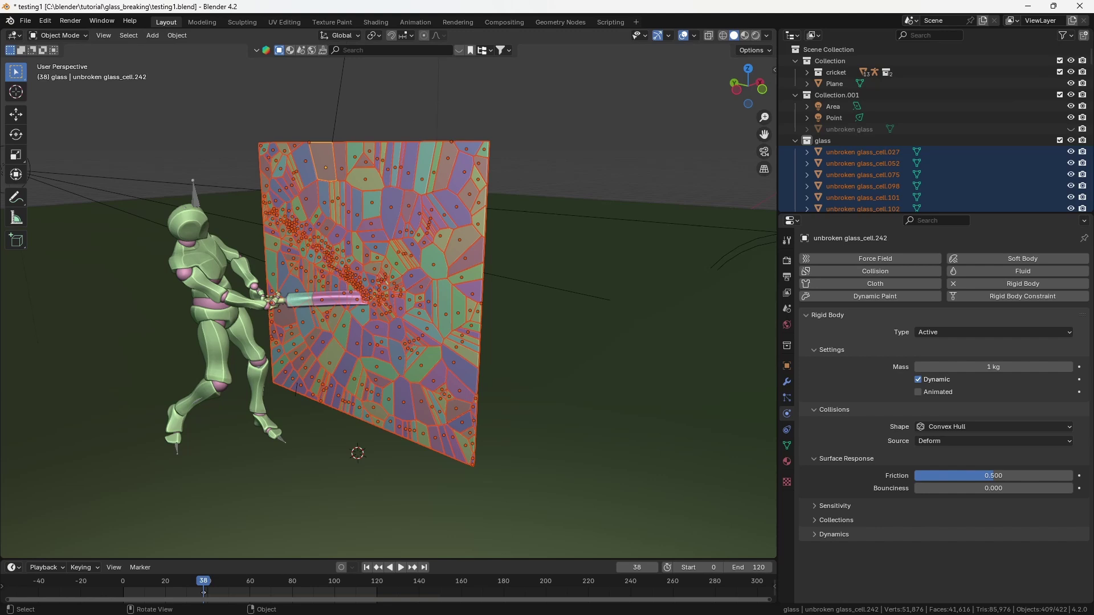
middle_click_drag(513, 342, 461, 342)
scroll(388, 303, "up", 2)
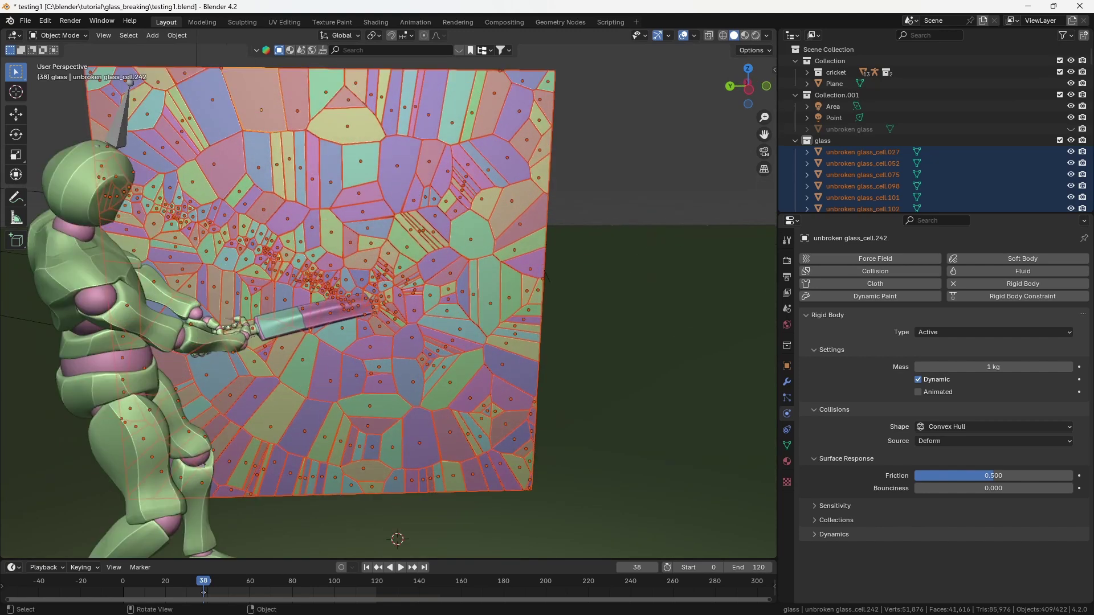
middle_click_drag(389, 304, 337, 299)
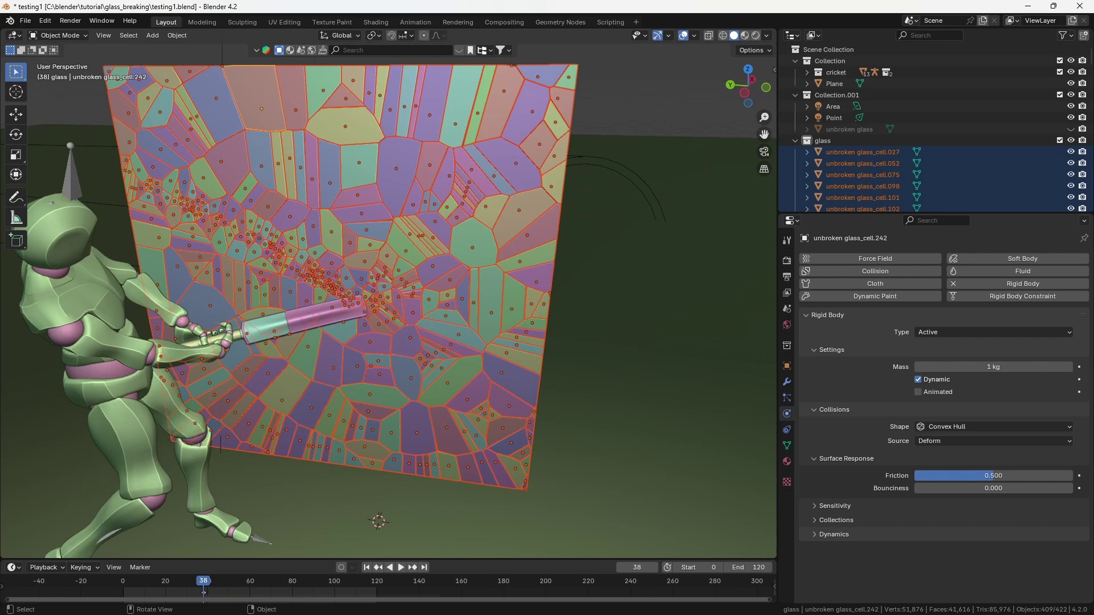
left_click(177, 35)
mouse_move(205, 345)
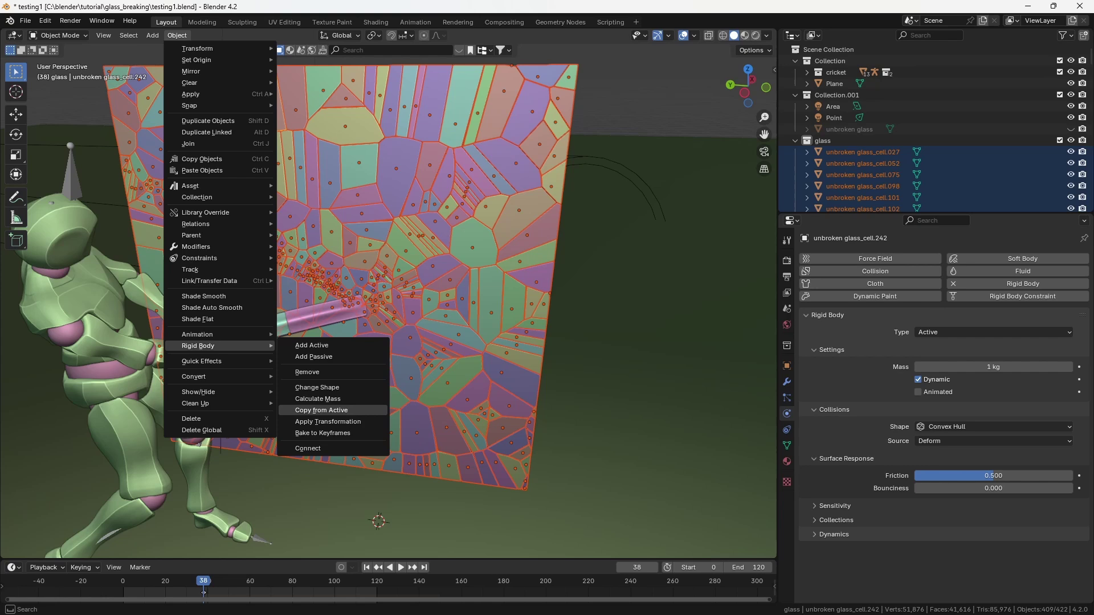
left_click(326, 410)
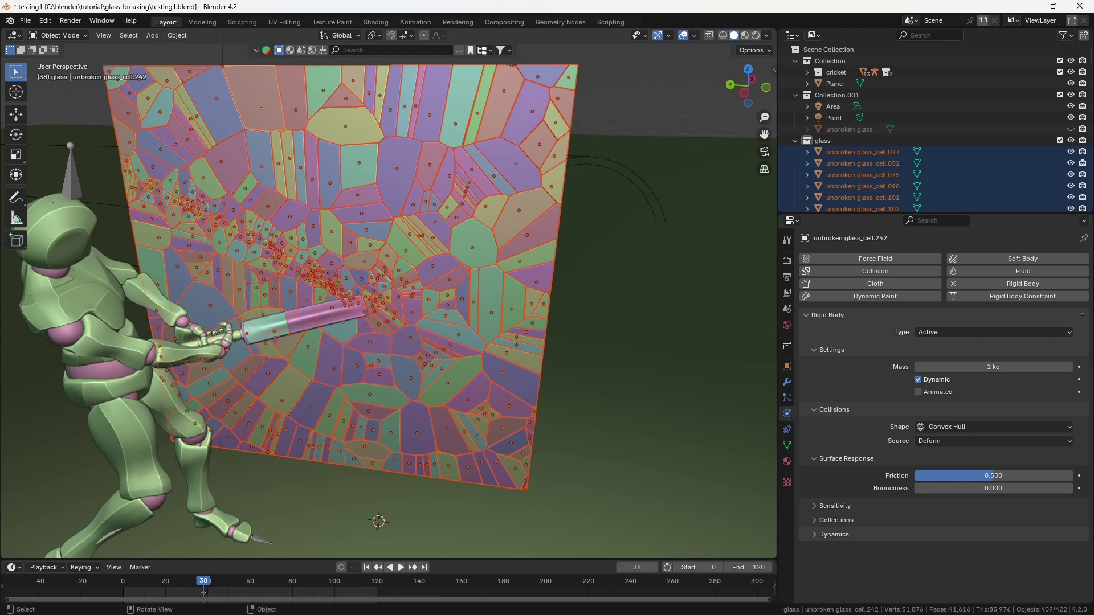
Make the bat Cube.007 a Passive rigid body with Animated enabled
left_click(529, 291)
scroll(389, 311, "down", 5)
middle_click_drag(389, 311, 368, 309)
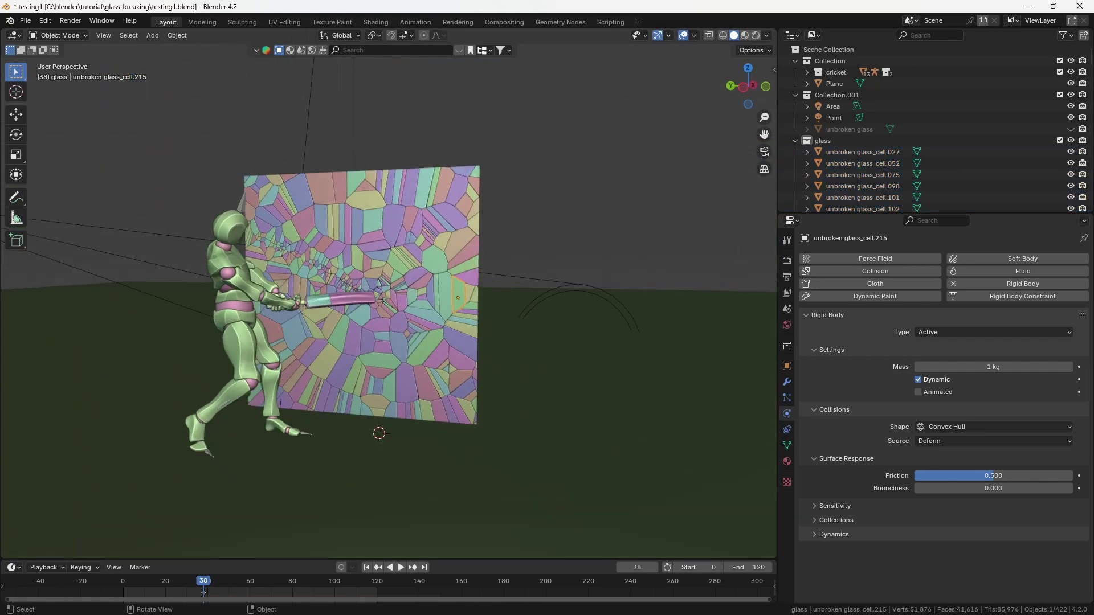
middle_click_drag(370, 429, 366, 426)
left_click(366, 426)
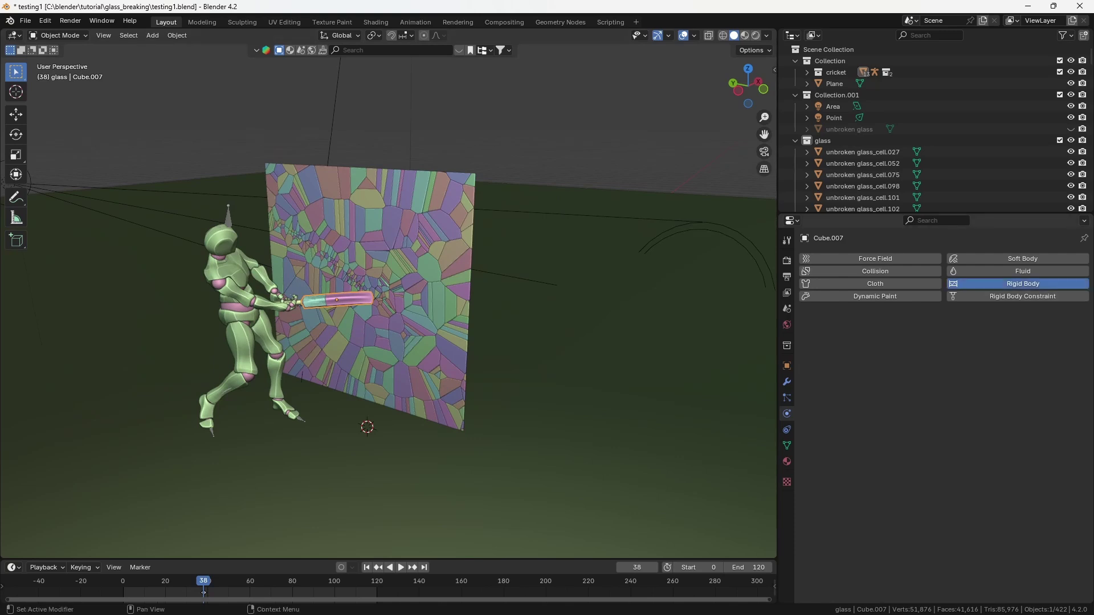
left_click(1023, 283)
left_click(991, 332)
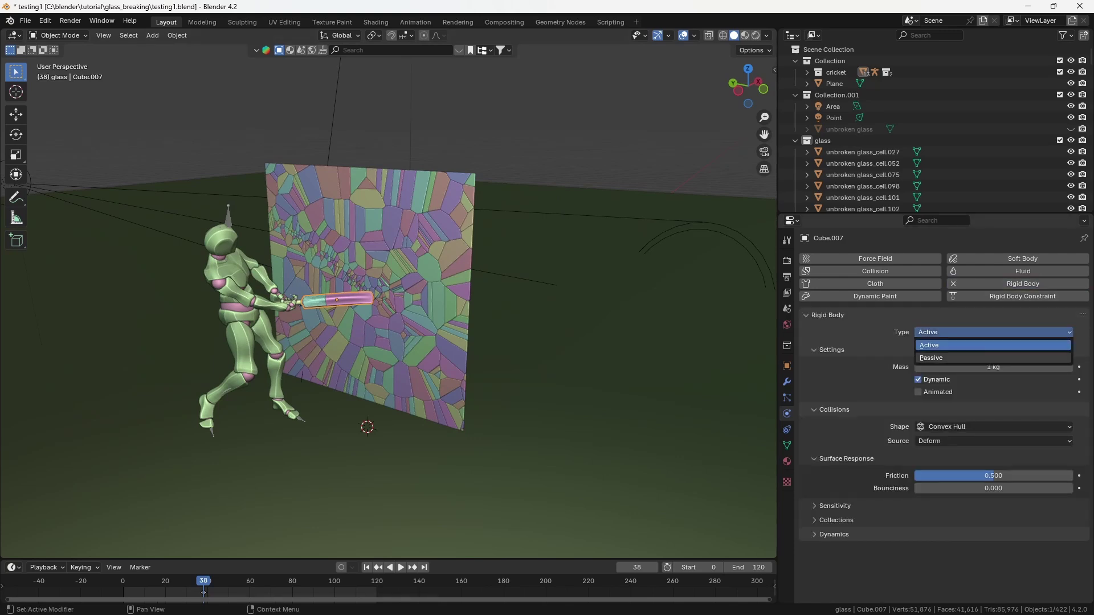
left_click(991, 358)
left_click(918, 367)
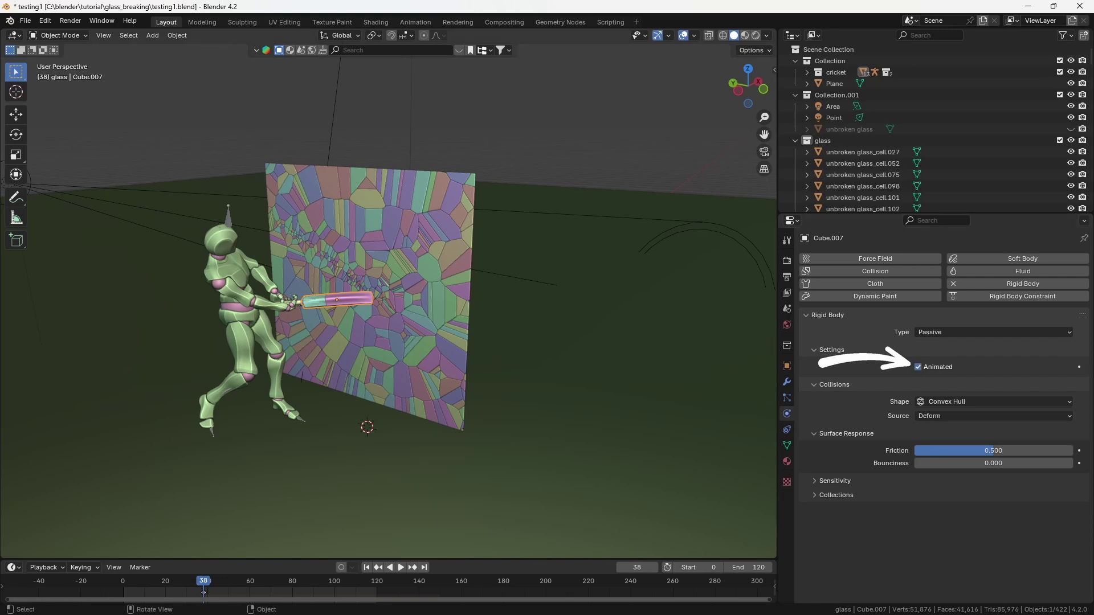
Give the floor Plane a Passive rigid body
left_click(833, 83)
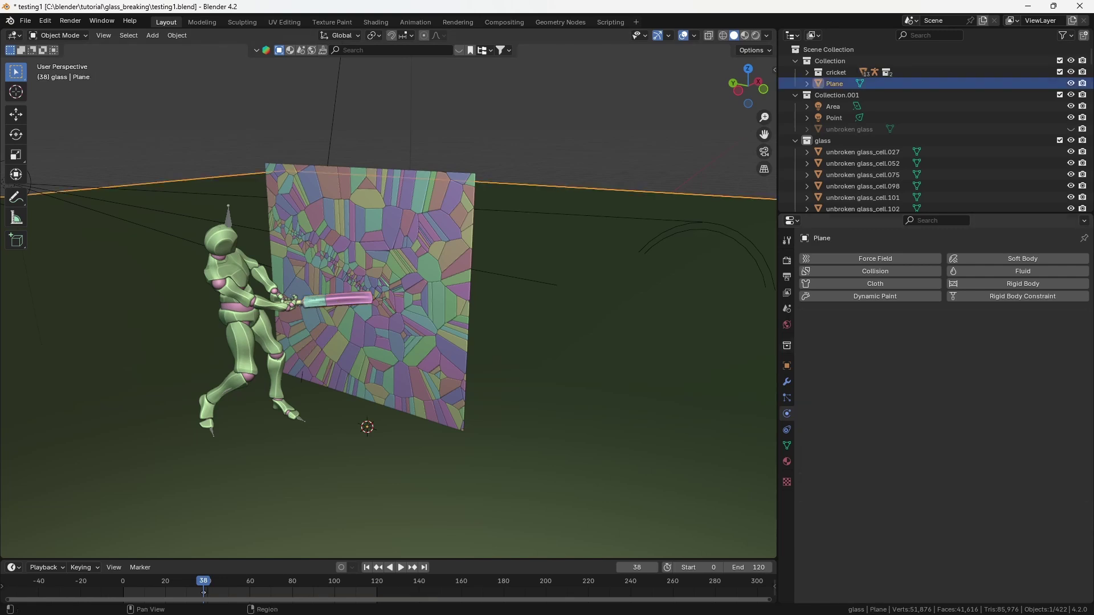
left_click(1023, 283)
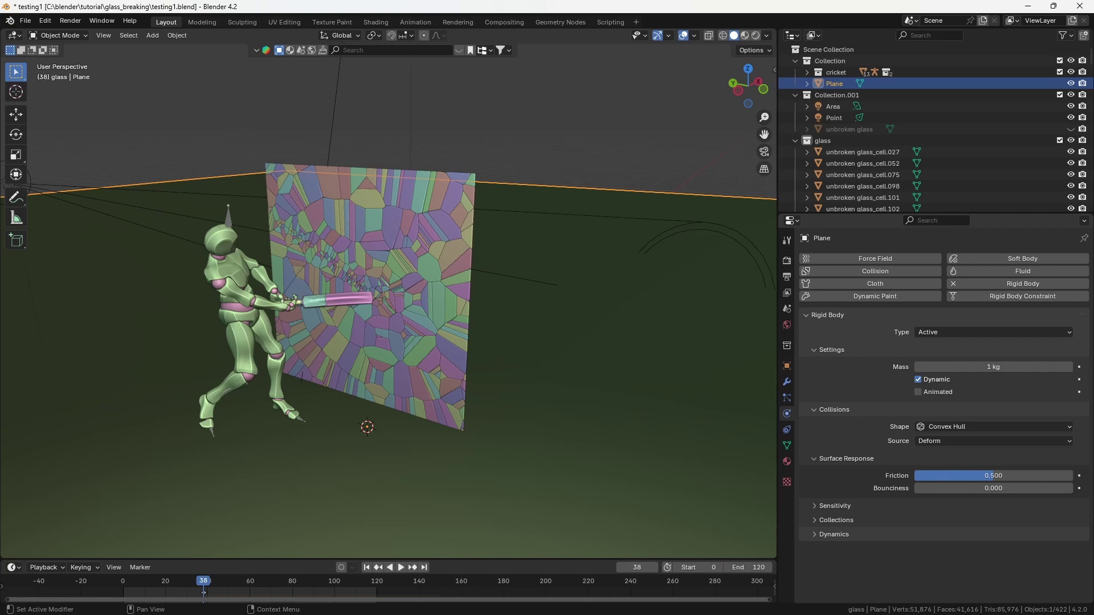
left_click(994, 332)
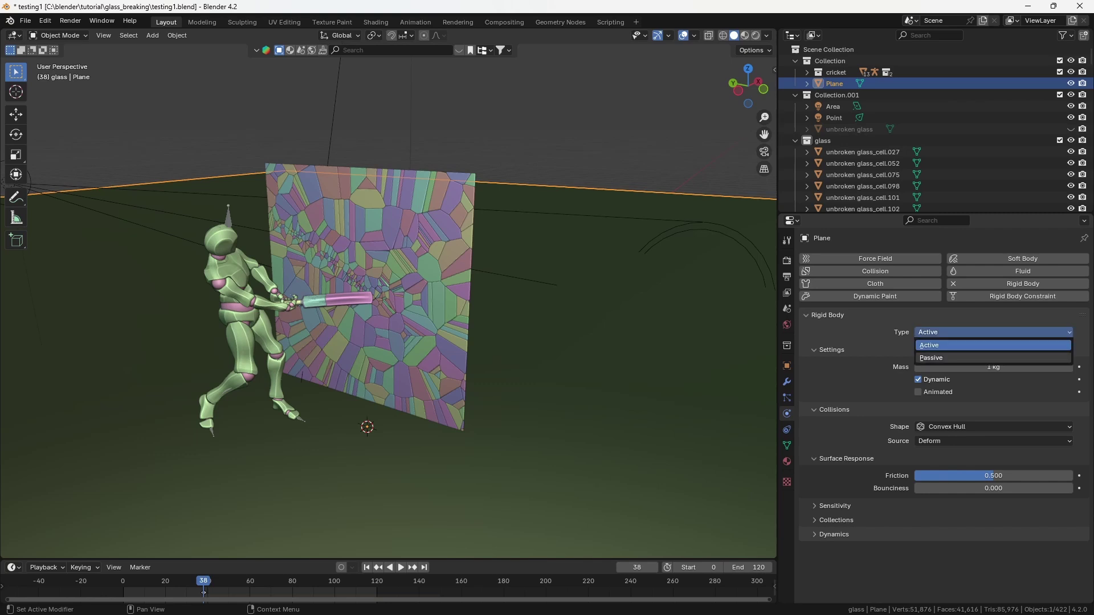
left_click(932, 357)
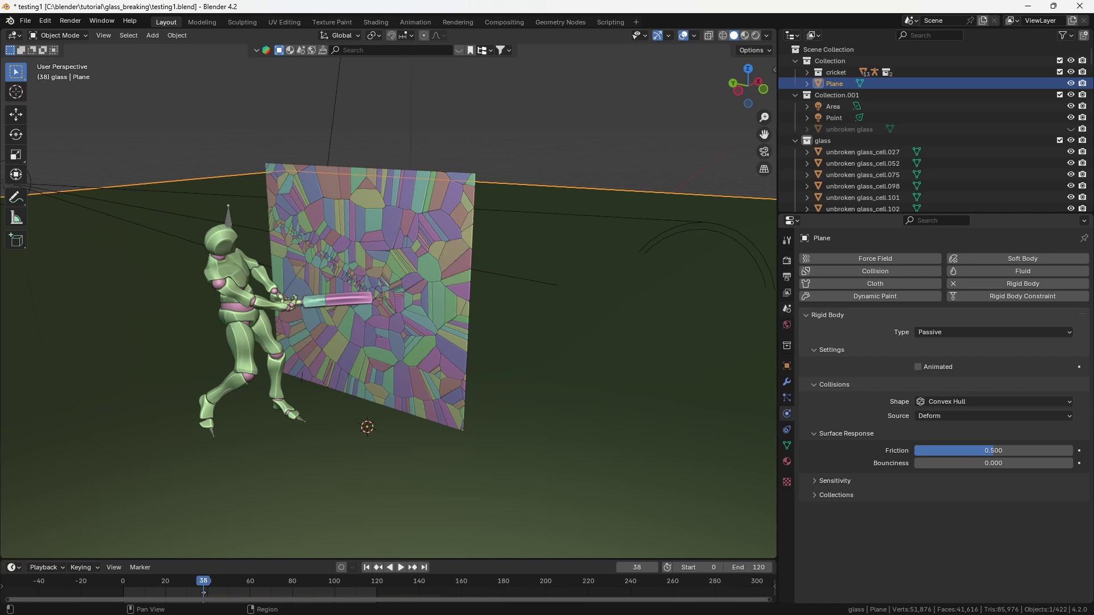
left_click(786, 308)
scroll(940, 428, "down", 2)
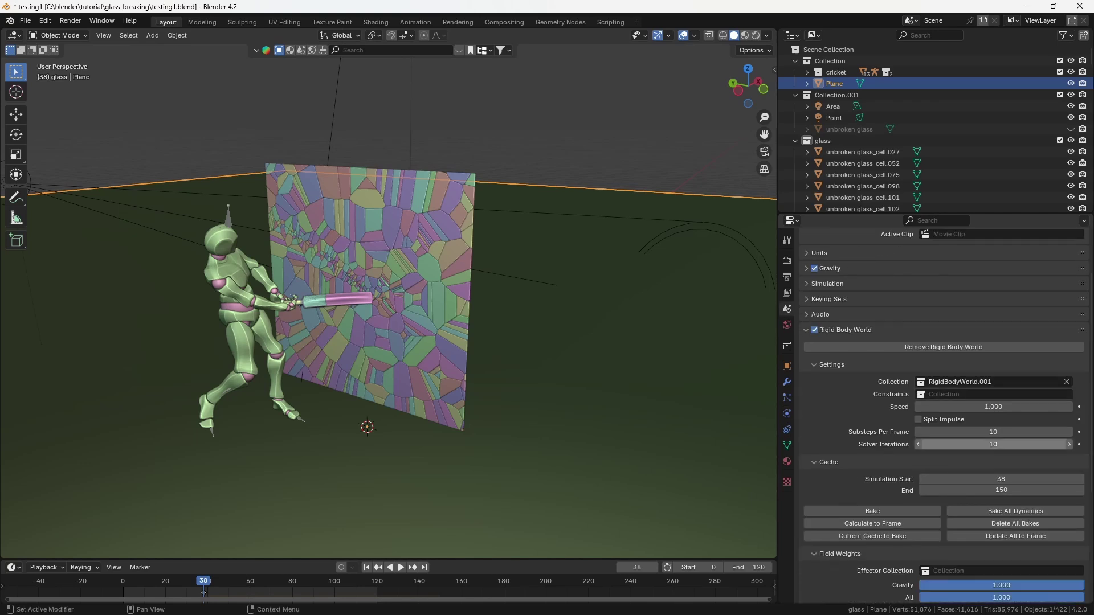
scroll(940, 428, "down", 1)
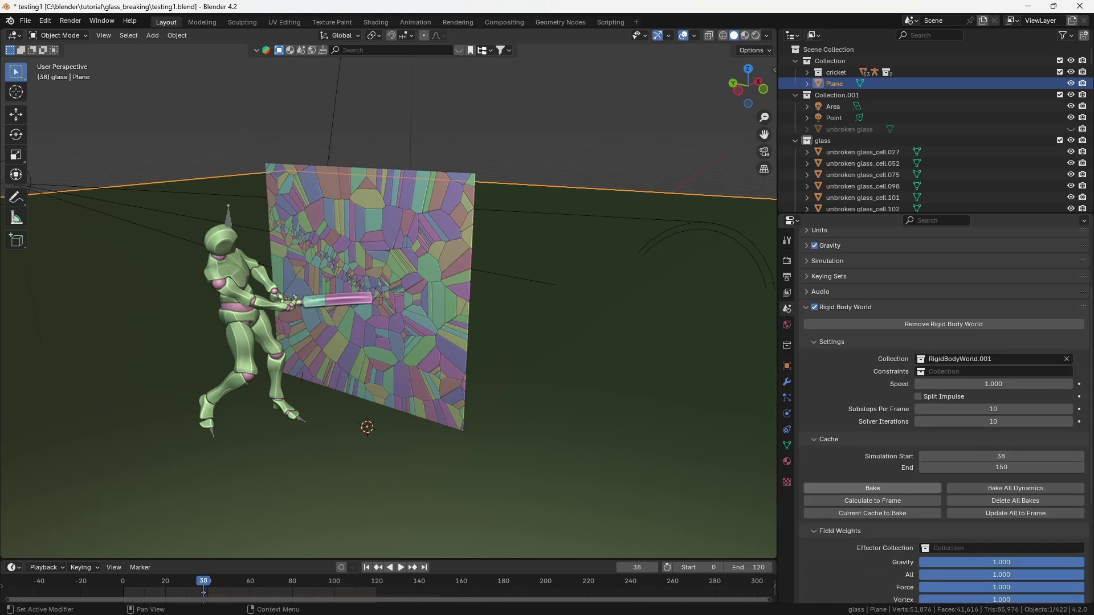
Bake the rigid-body cache and play back the glass shattering onto the floor
left_click(872, 488)
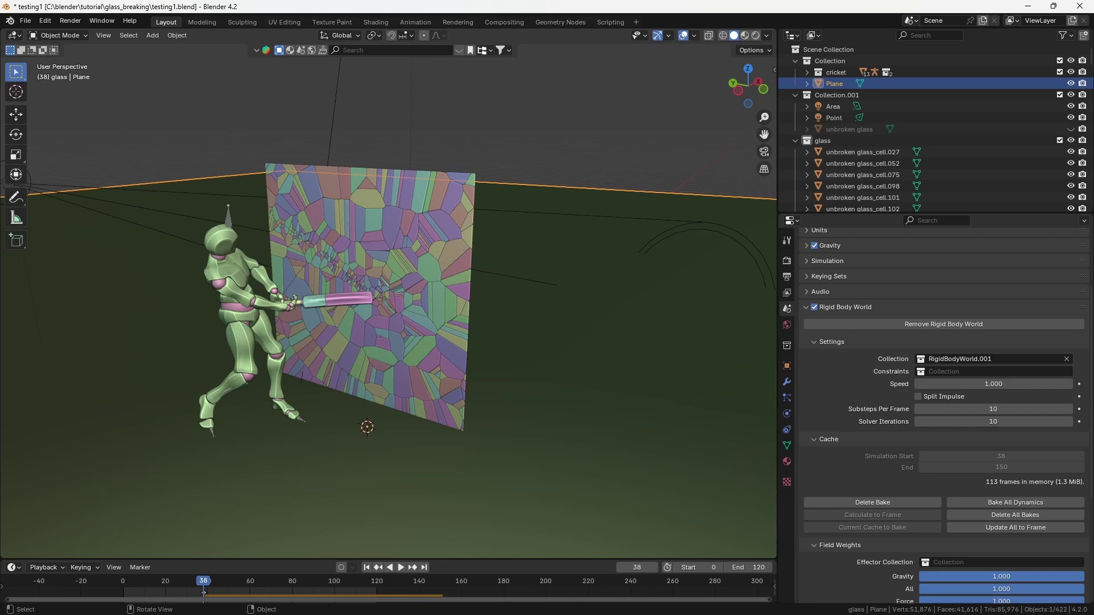
key("space")
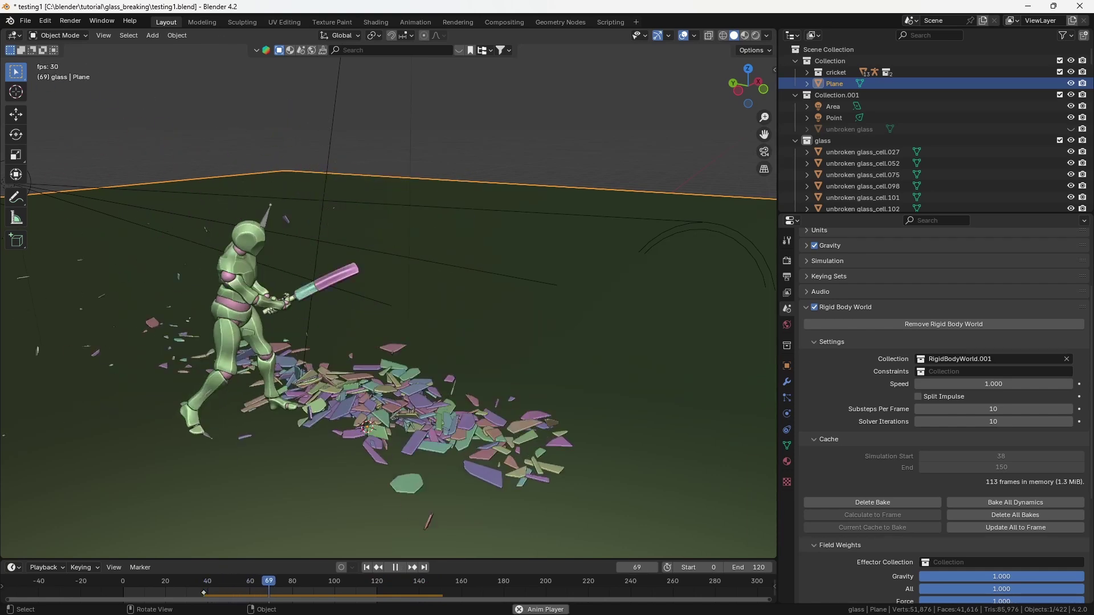
key("space")
left_click_drag(318, 584, 188, 585)
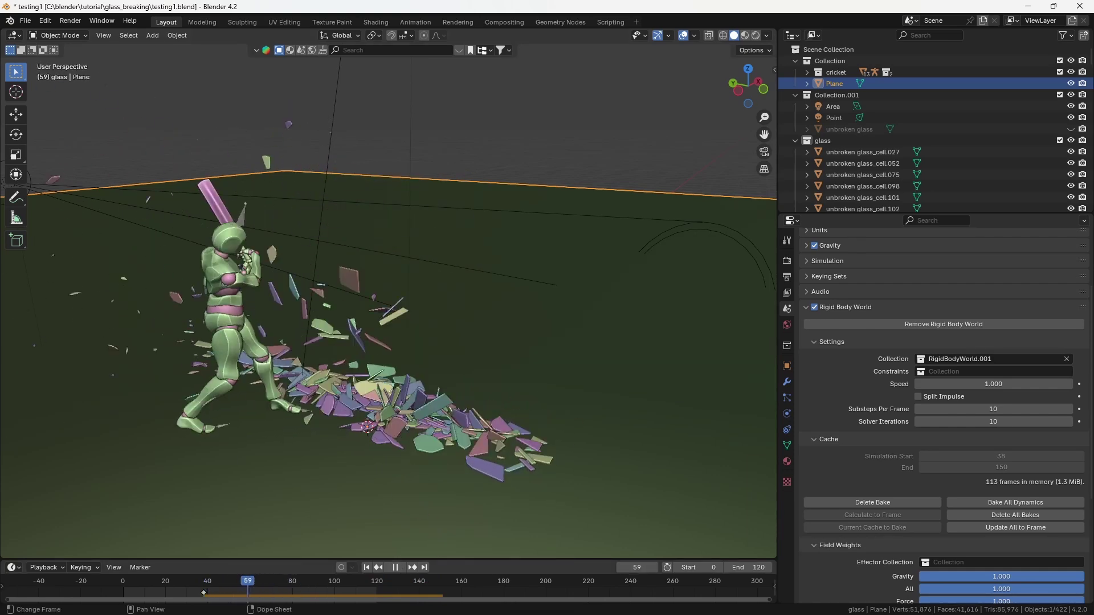
middle_click_drag(385, 343, 445, 307)
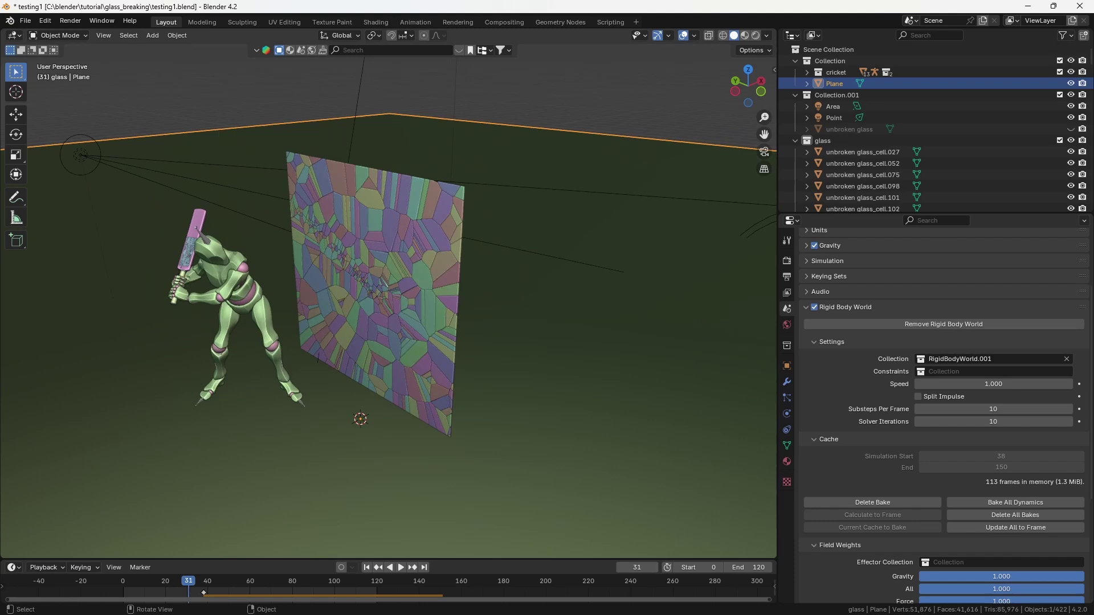
key("space")
scroll(389, 299, "down", 5)
scroll(389, 299, "up", 3)
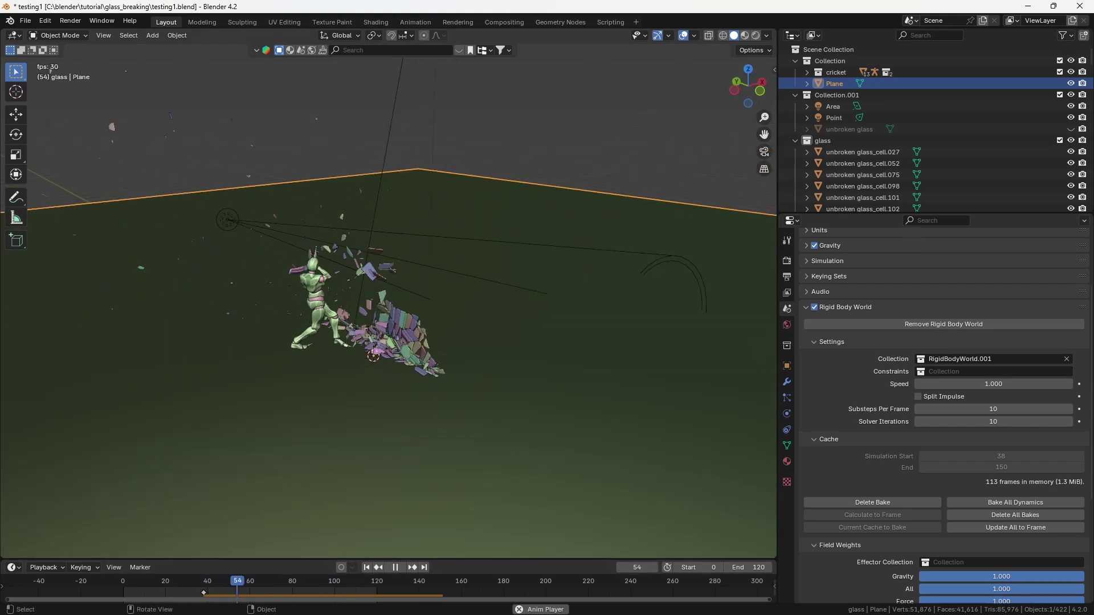
scroll(388, 309, "up", 3)
scroll(388, 308, "up", 2)
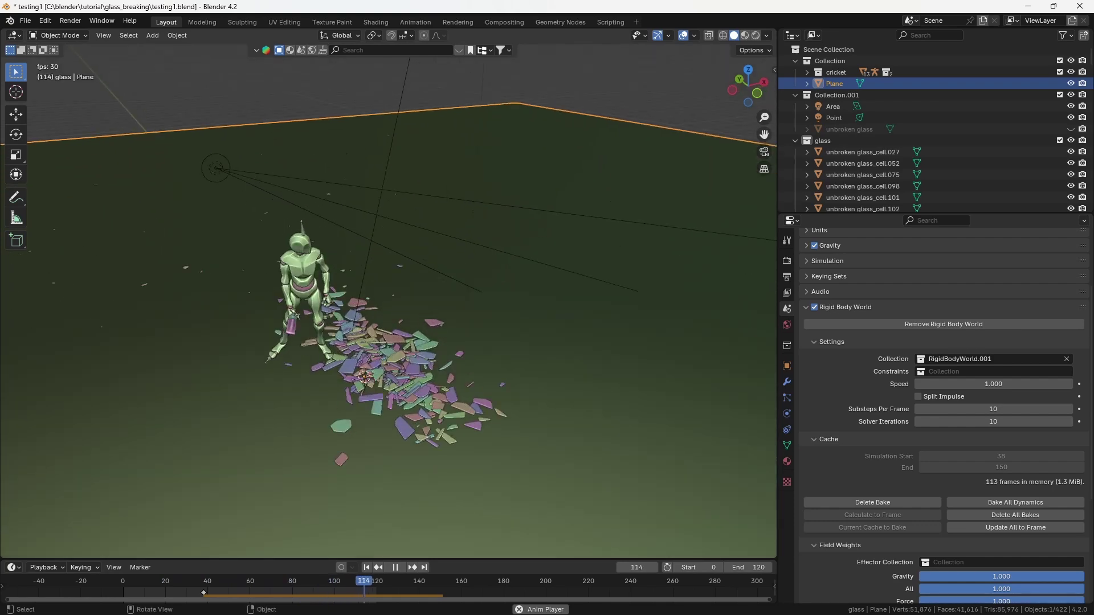